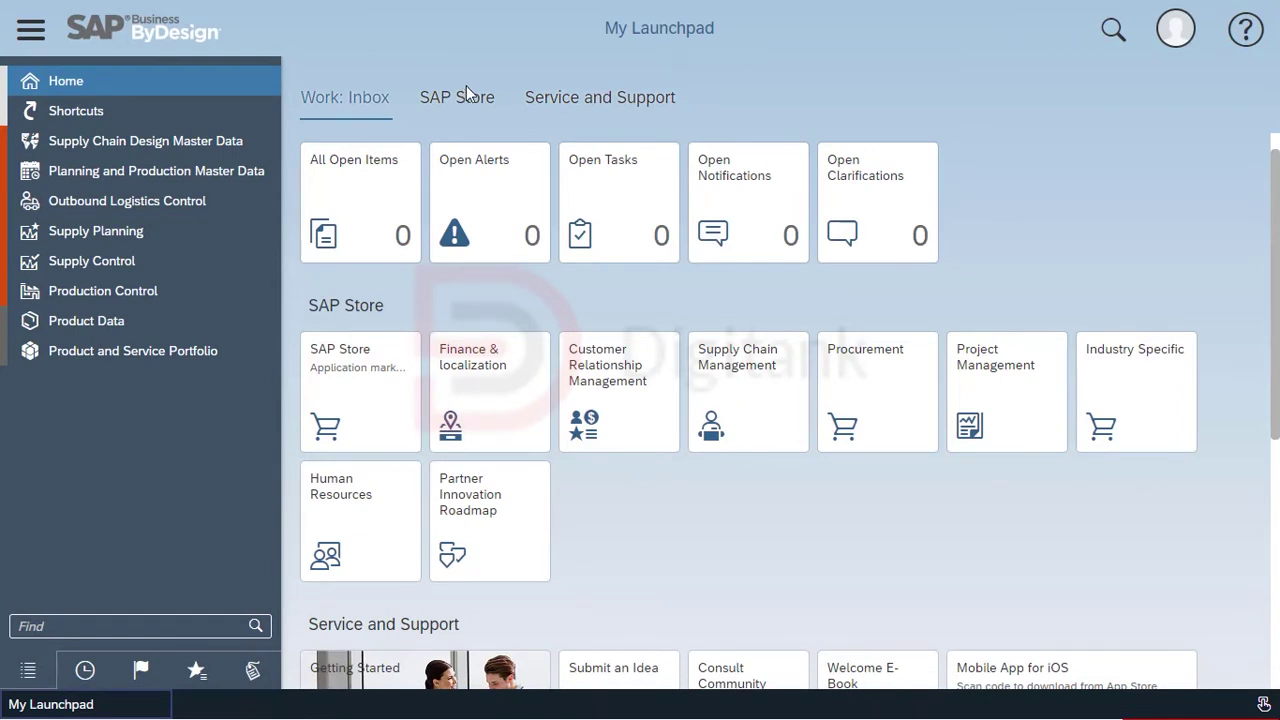
Step: Start a new equipment resource in the Resources view of Supply Chain Design Master Data
{"action": "left_click", "coordinate": [218, 142]}
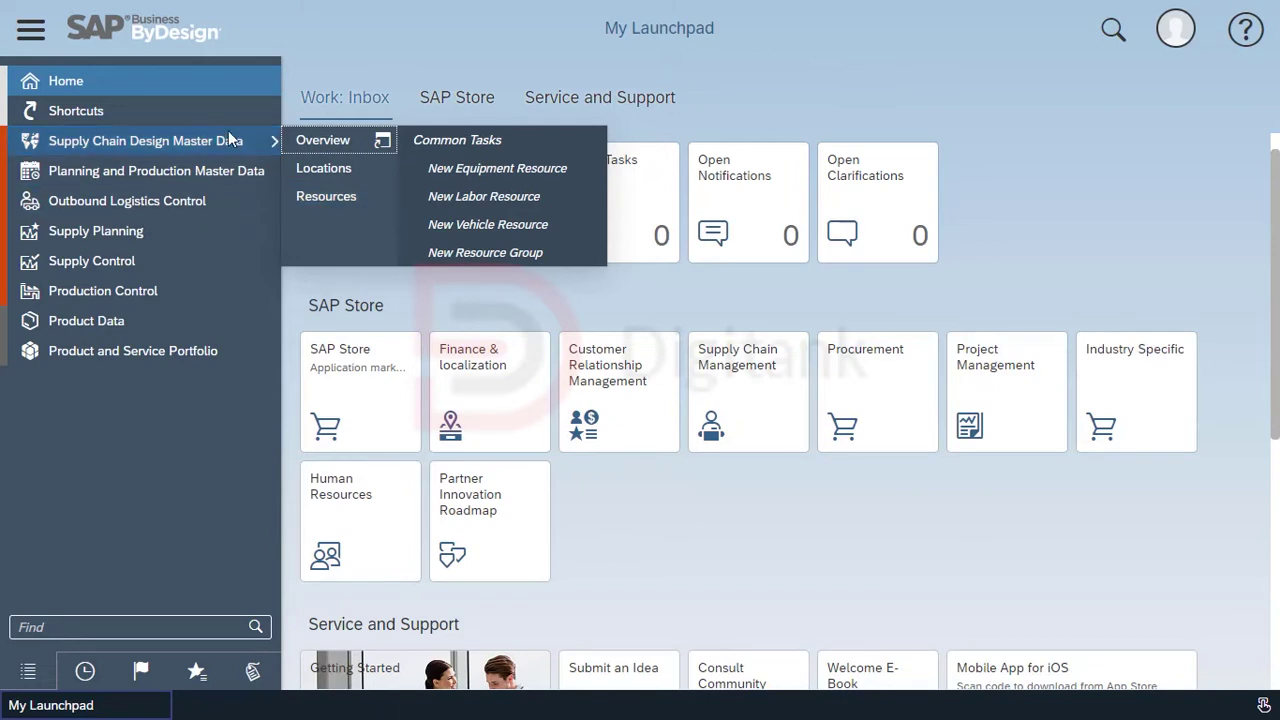
{"action": "left_click", "coordinate": [352, 197]}
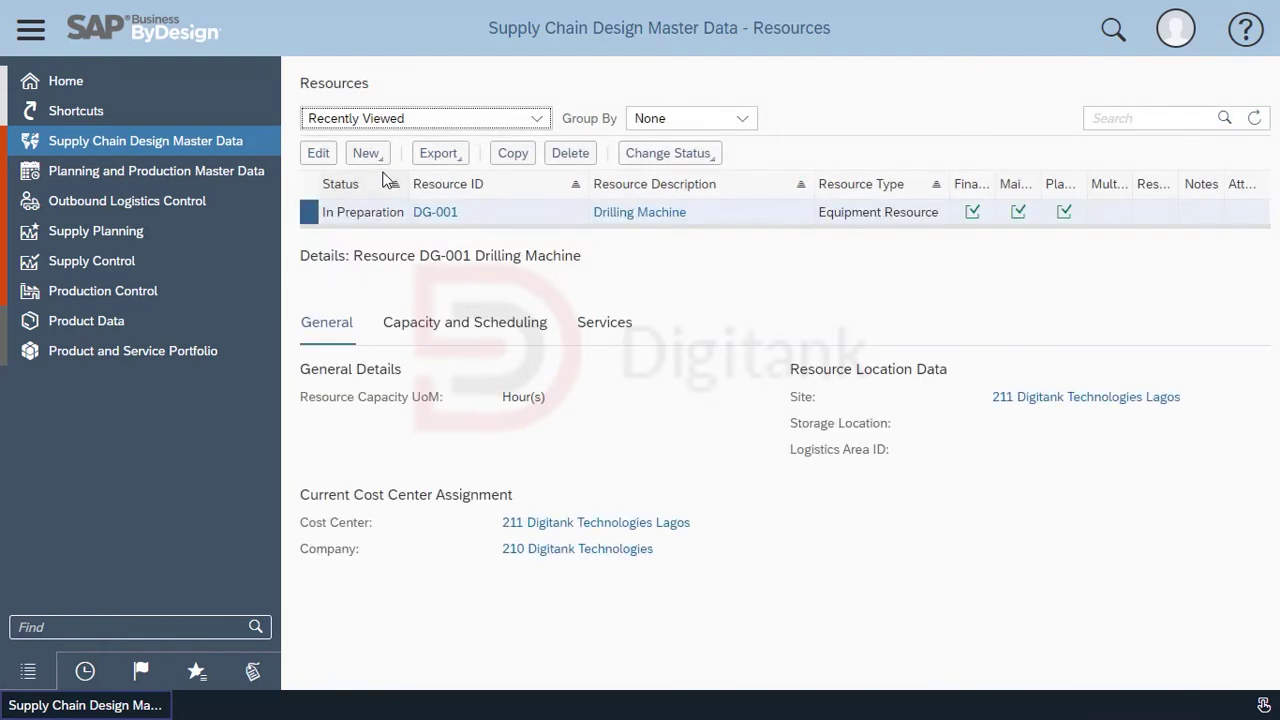
{"action": "left_click", "coordinate": [385, 157]}
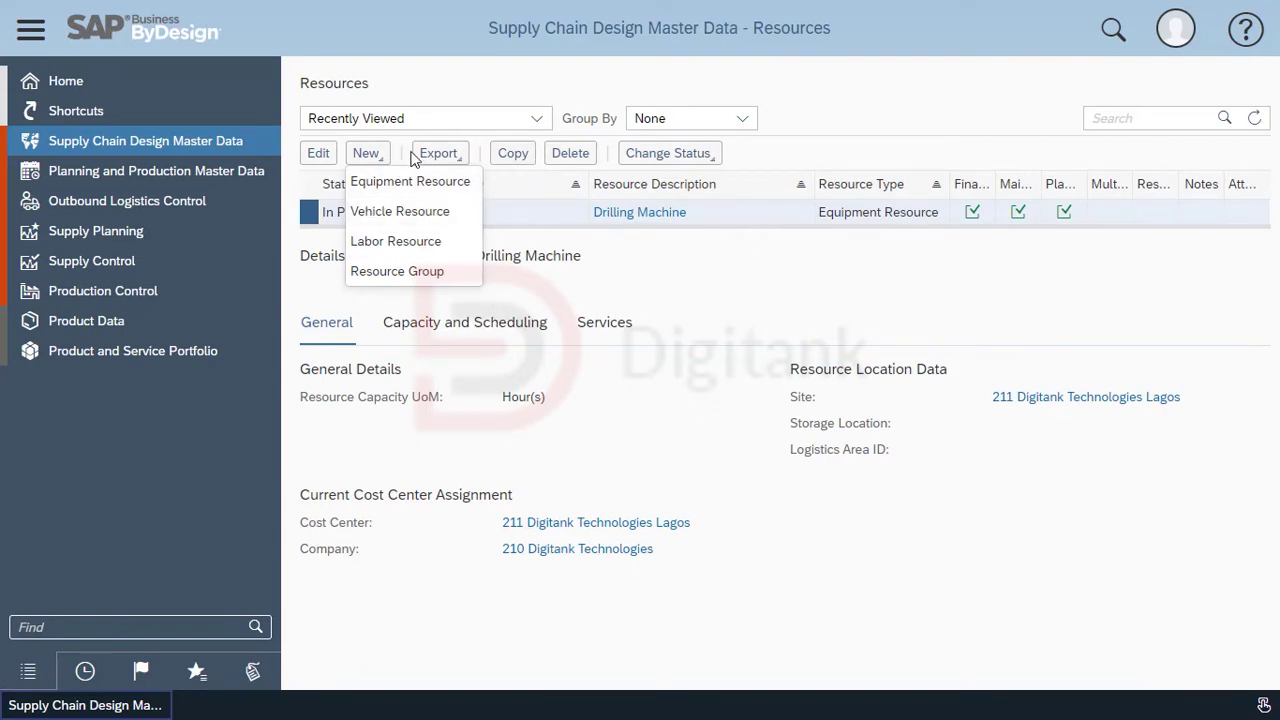
{"action": "left_click", "coordinate": [430, 189]}
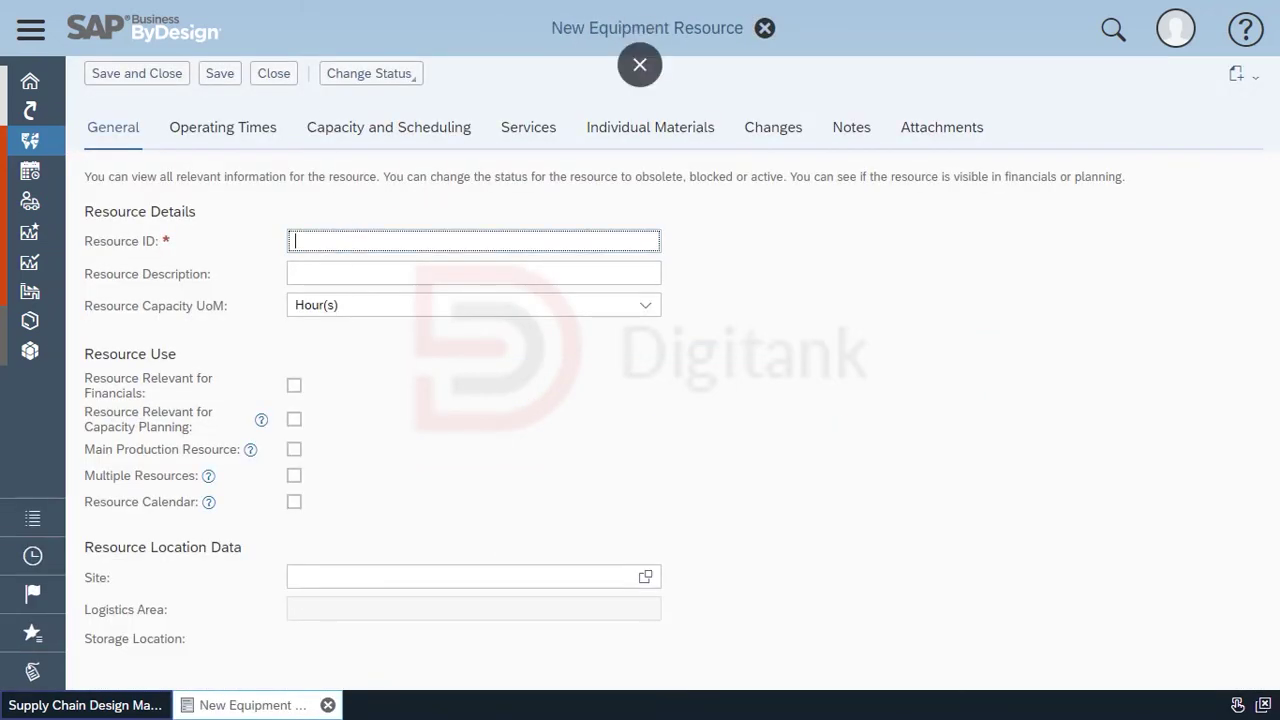
{"action": "left_click", "coordinate": [474, 273]}
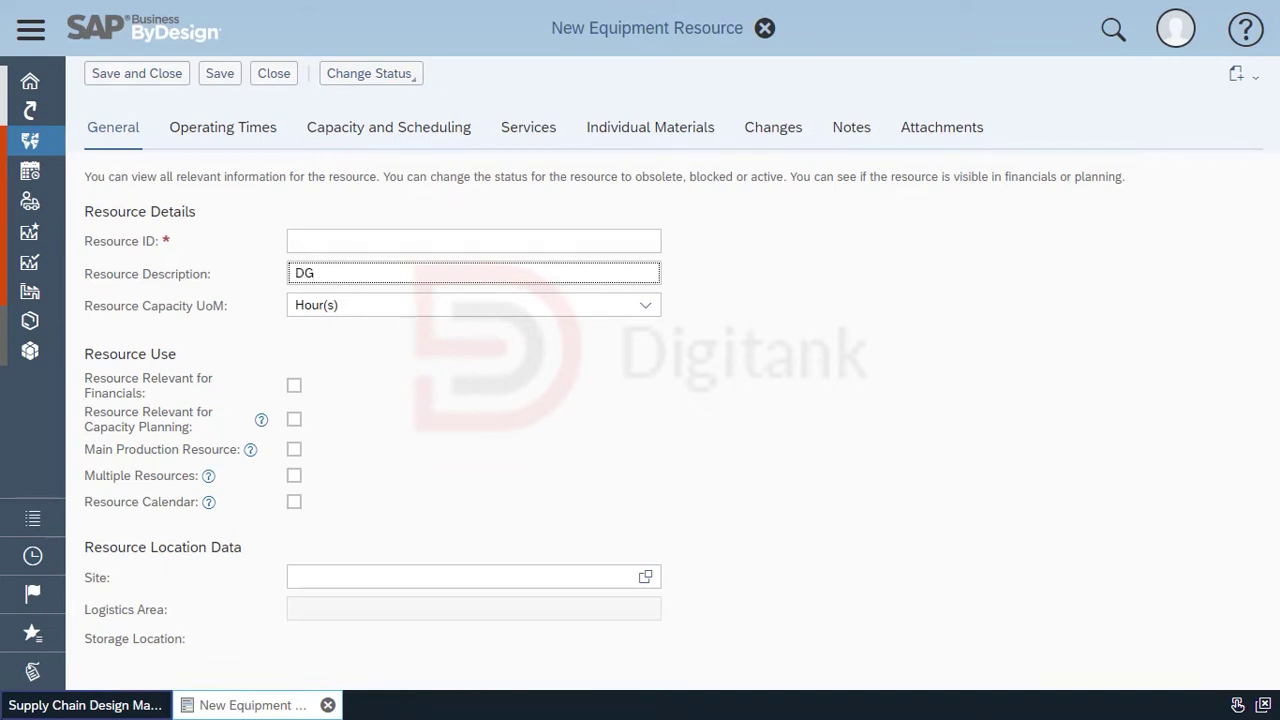
{"action": "key", "text": "BackSpace"}
{"action": "key", "text": "BackSpace"}
{"action": "key", "text": "BackSpace"}
{"action": "key", "text": "BackSpace"}
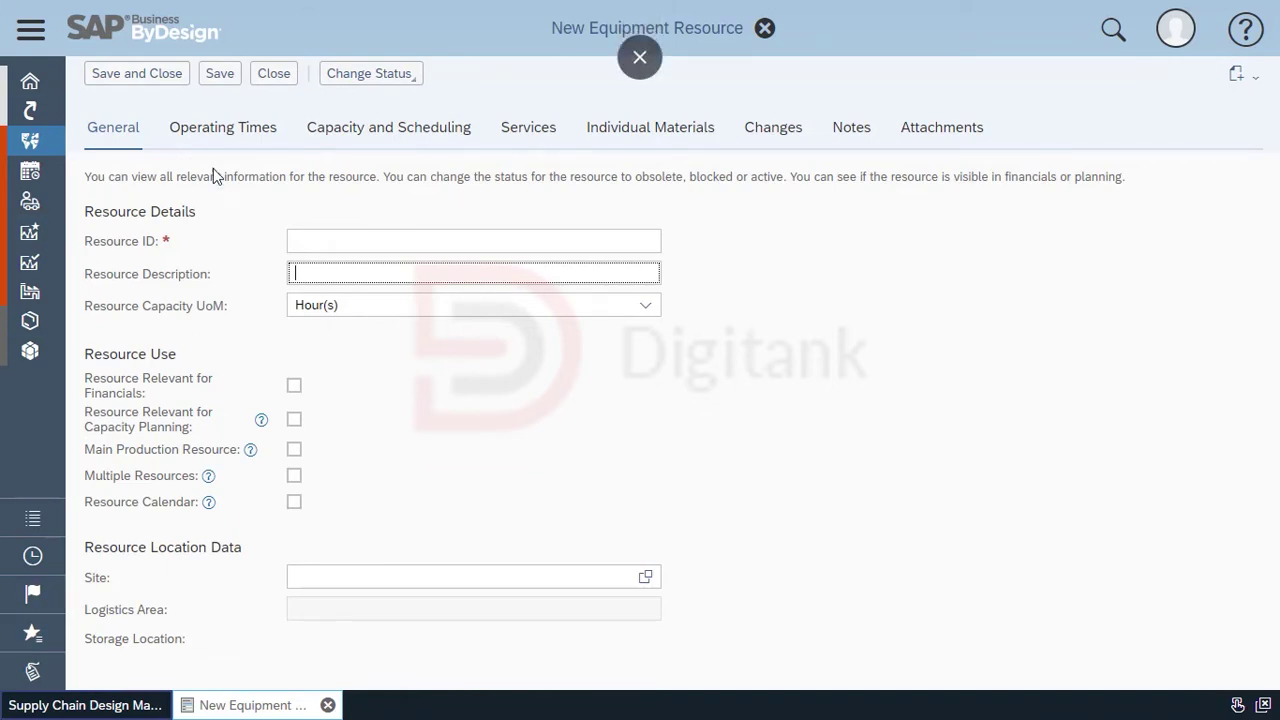
Step: Enter DG002 as the resource ID and Production Machine as the description, keeping Hour(s) as the capacity unit of measure
{"action": "left_click", "coordinate": [333, 244]}
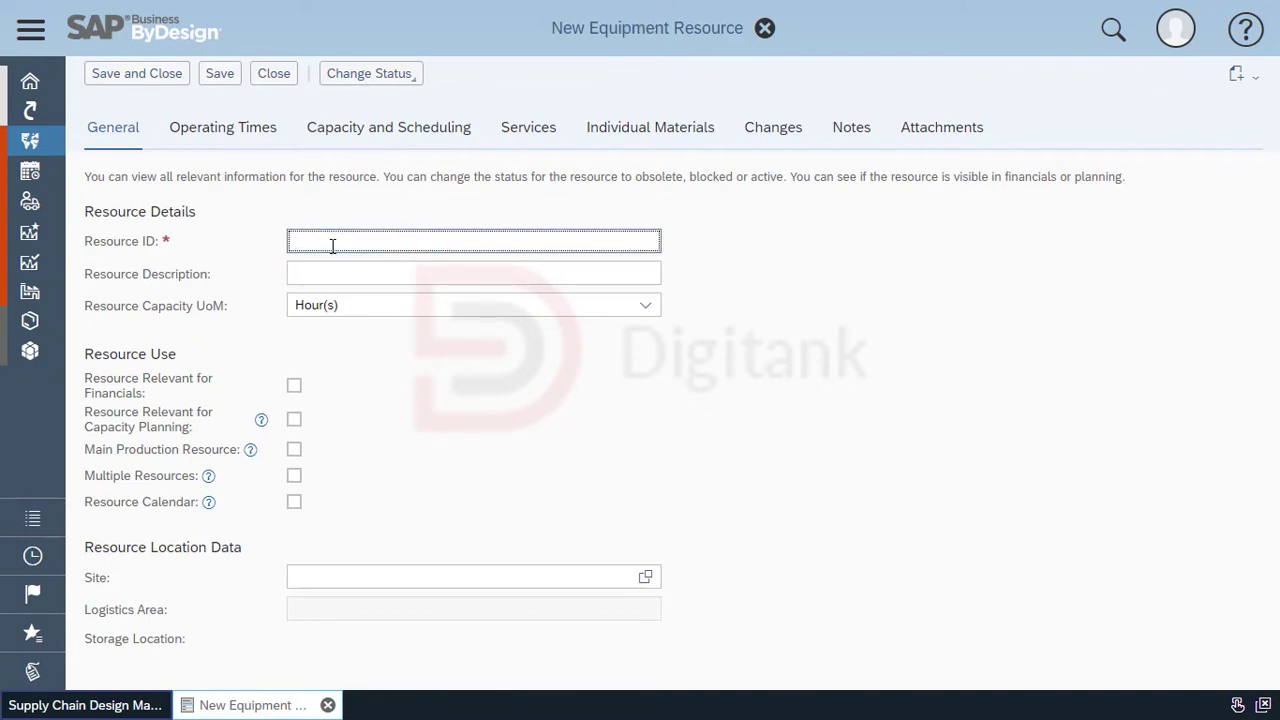
{"action": "key", "text": "Tab"}
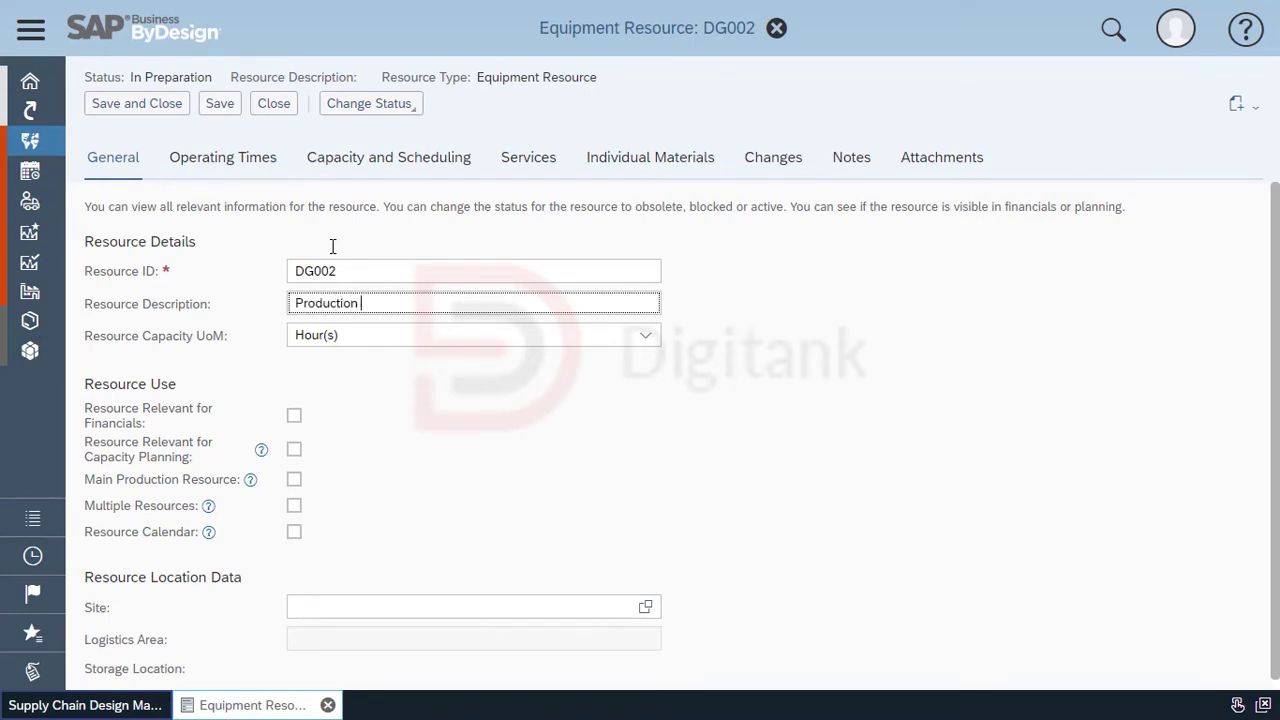
{"action": "type", "text": "Production Machine"}
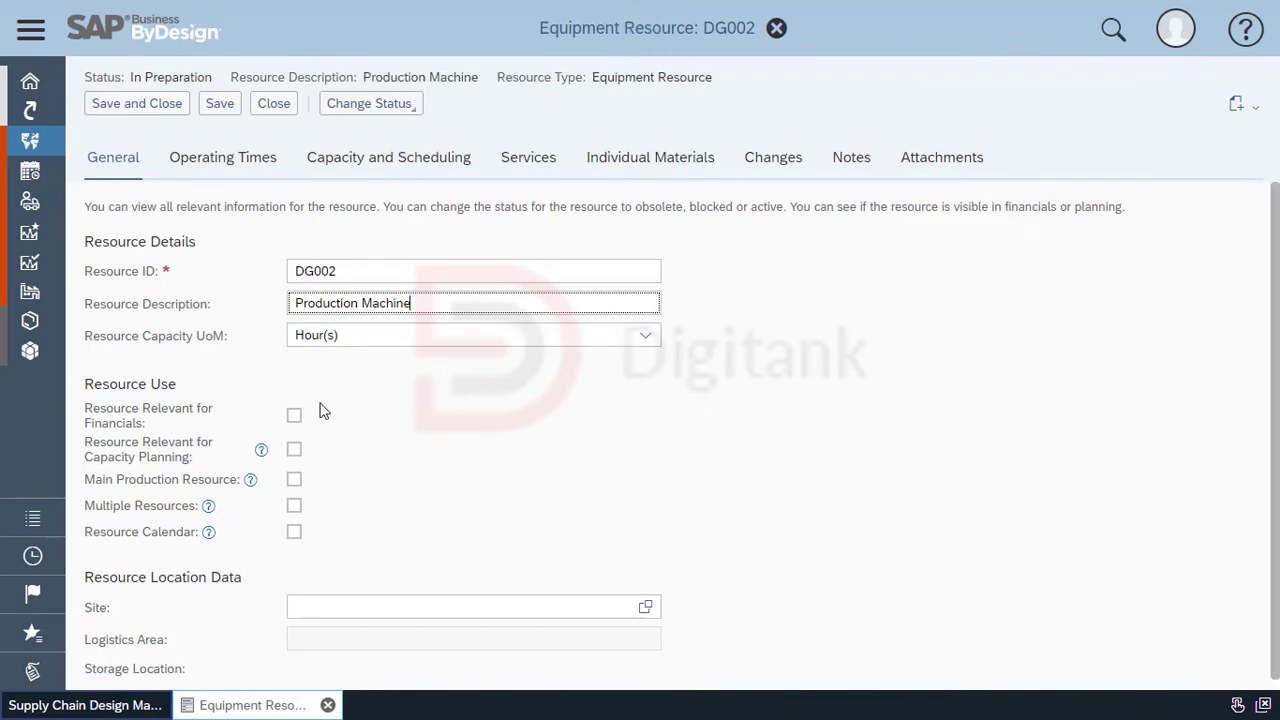
{"action": "left_click", "coordinate": [646, 337]}
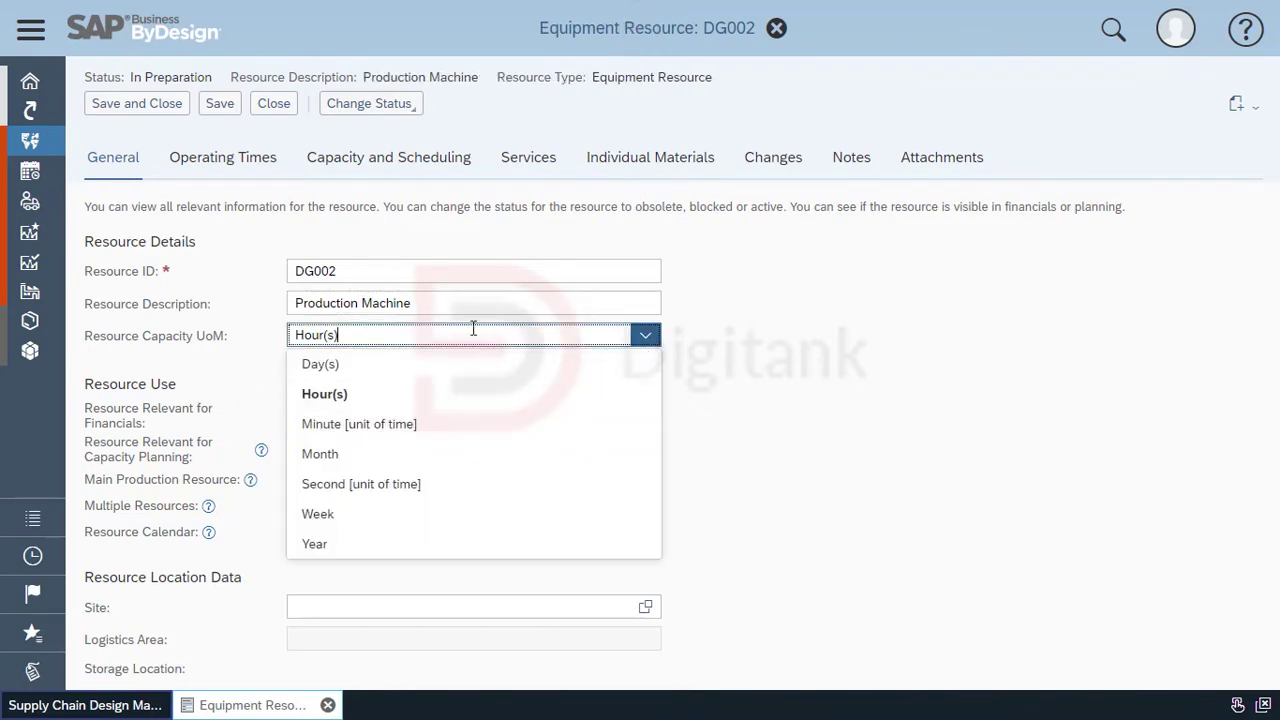
{"action": "left_click", "coordinate": [220, 373]}
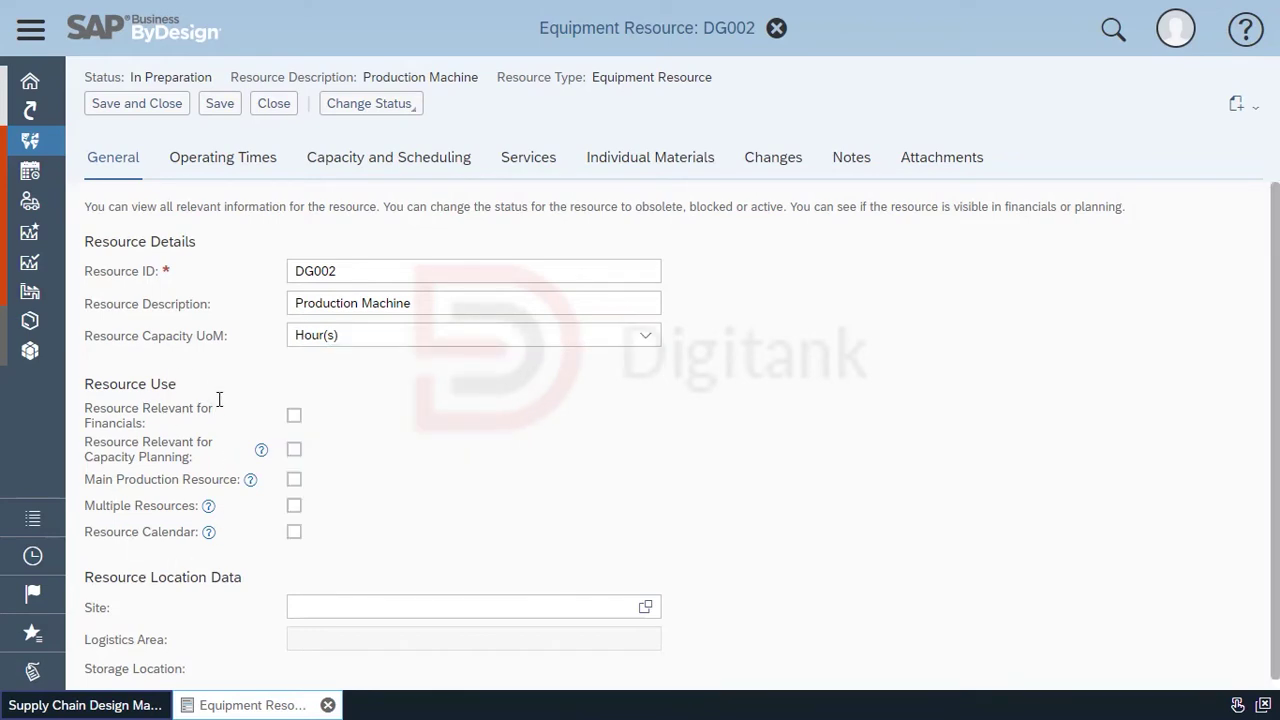
Step: Mark the resource as relevant for financials, relevant for capacity planning and a main production resource
{"action": "left_click", "coordinate": [295, 418]}
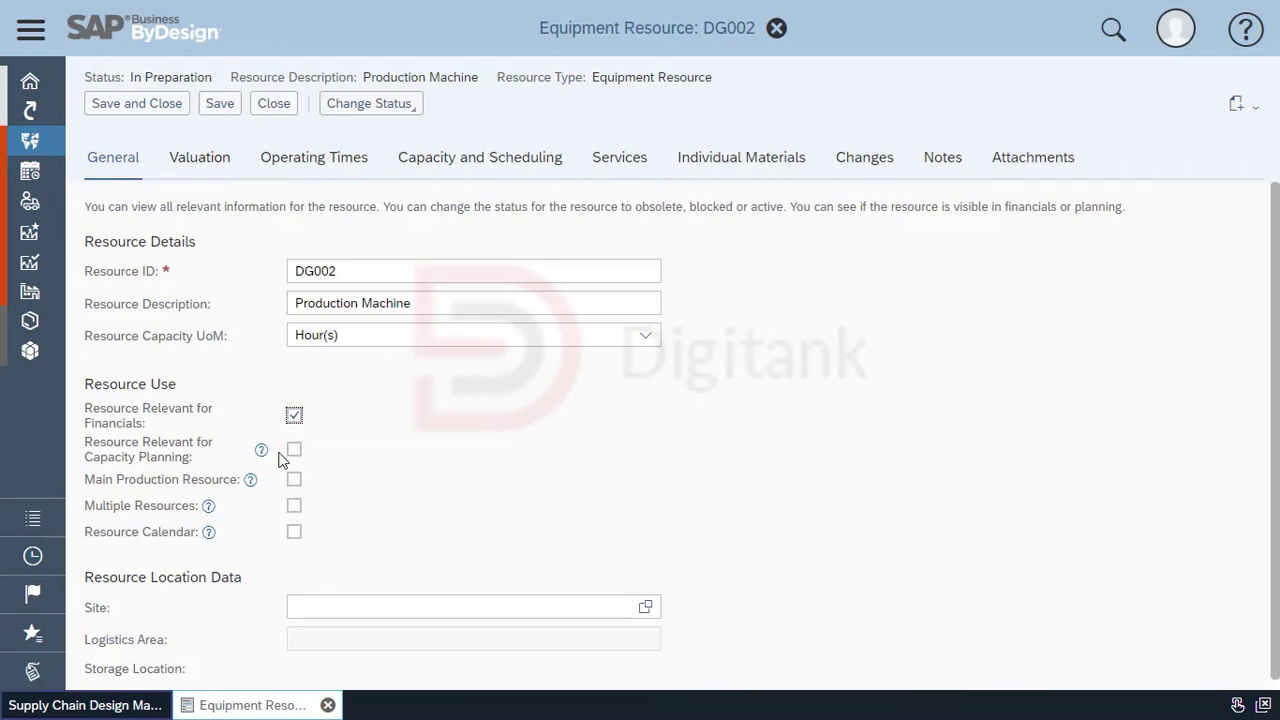
{"action": "left_click", "coordinate": [294, 481]}
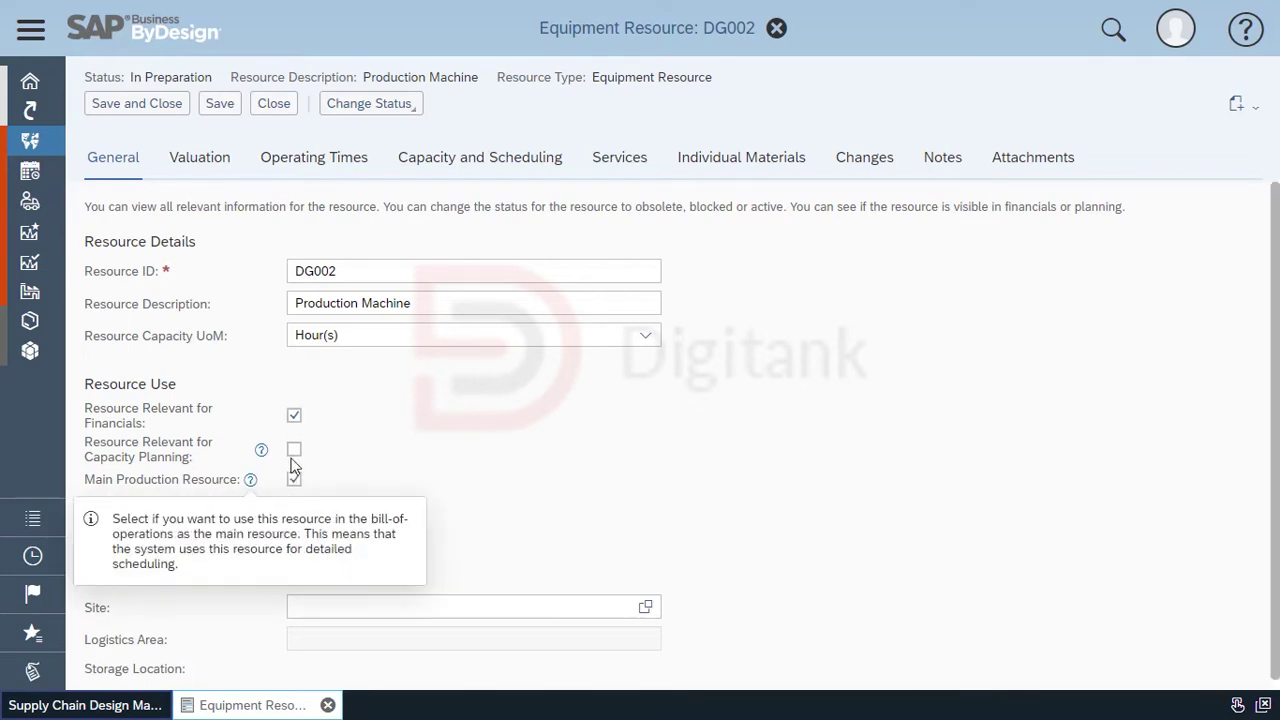
{"action": "left_click", "coordinate": [293, 450]}
{"action": "mouse_move", "coordinate": [241, 507]}
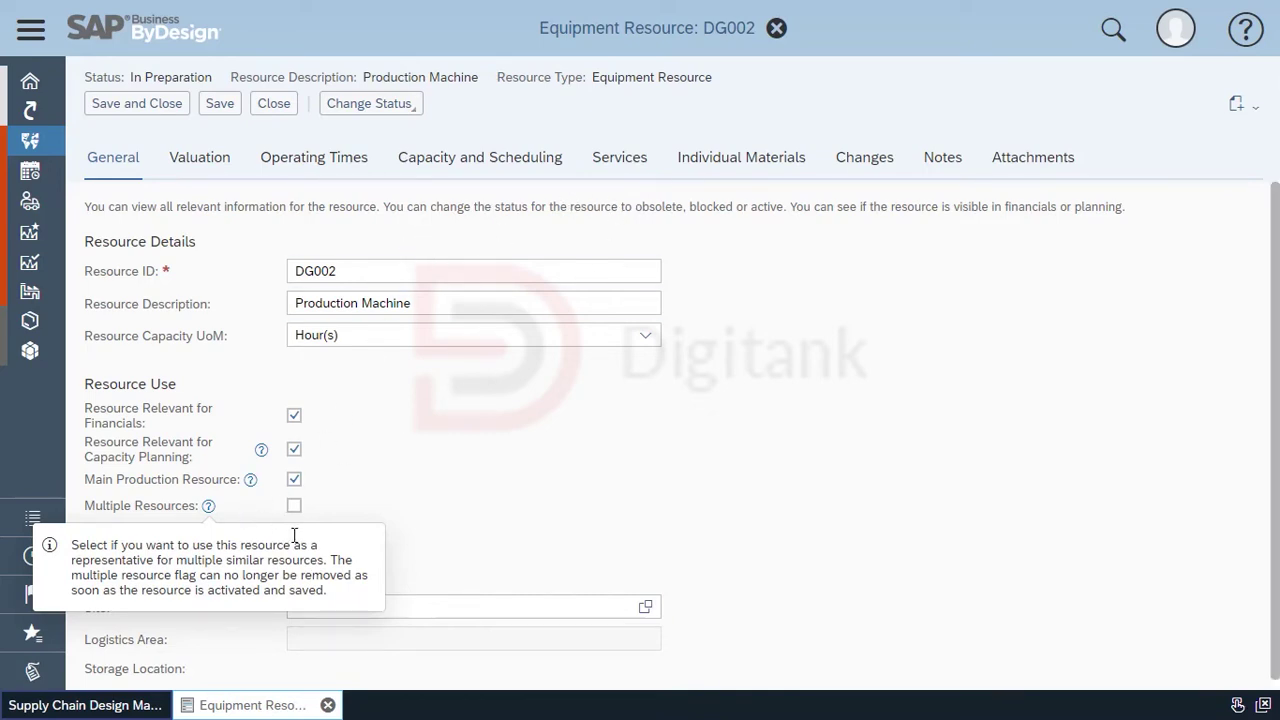
{"action": "left_click", "coordinate": [760, 523]}
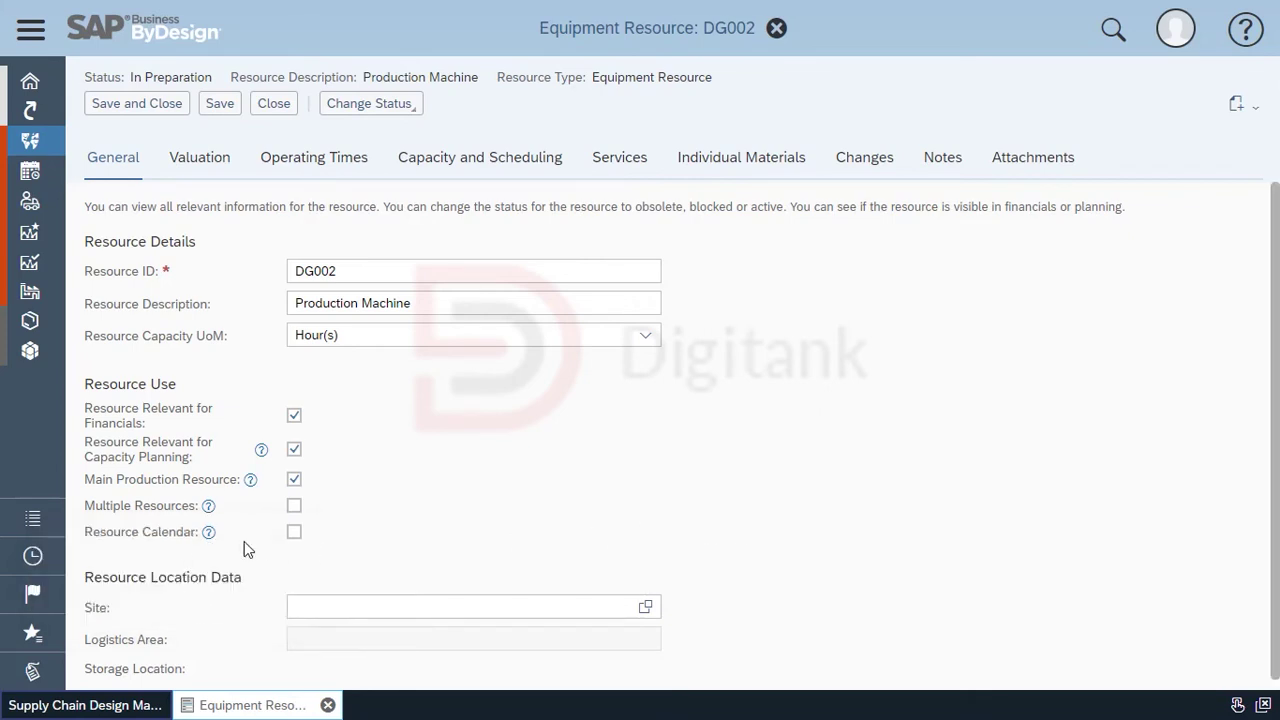
Step: Set the resource's site to 211 - Digitank Technologies Lagos
{"action": "left_click", "coordinate": [307, 614]}
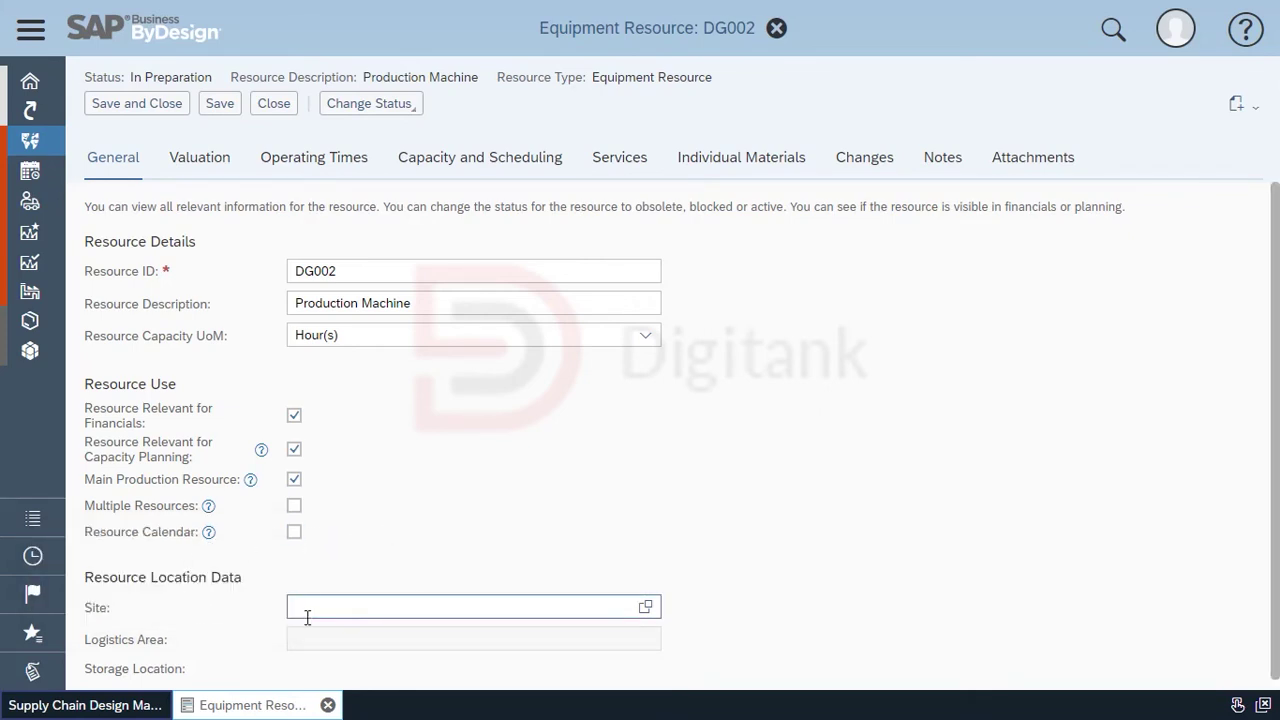
{"action": "left_click", "coordinate": [296, 608]}
{"action": "type", "text": "211"}
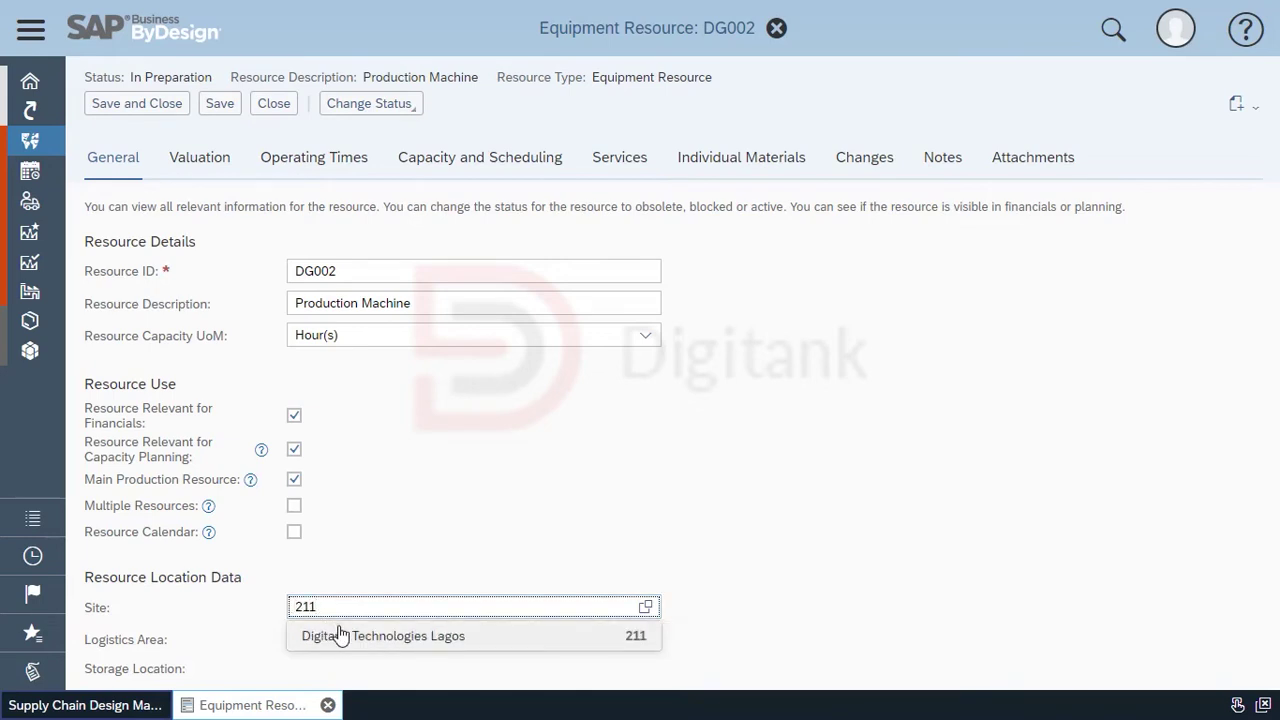
{"action": "left_click", "coordinate": [341, 636]}
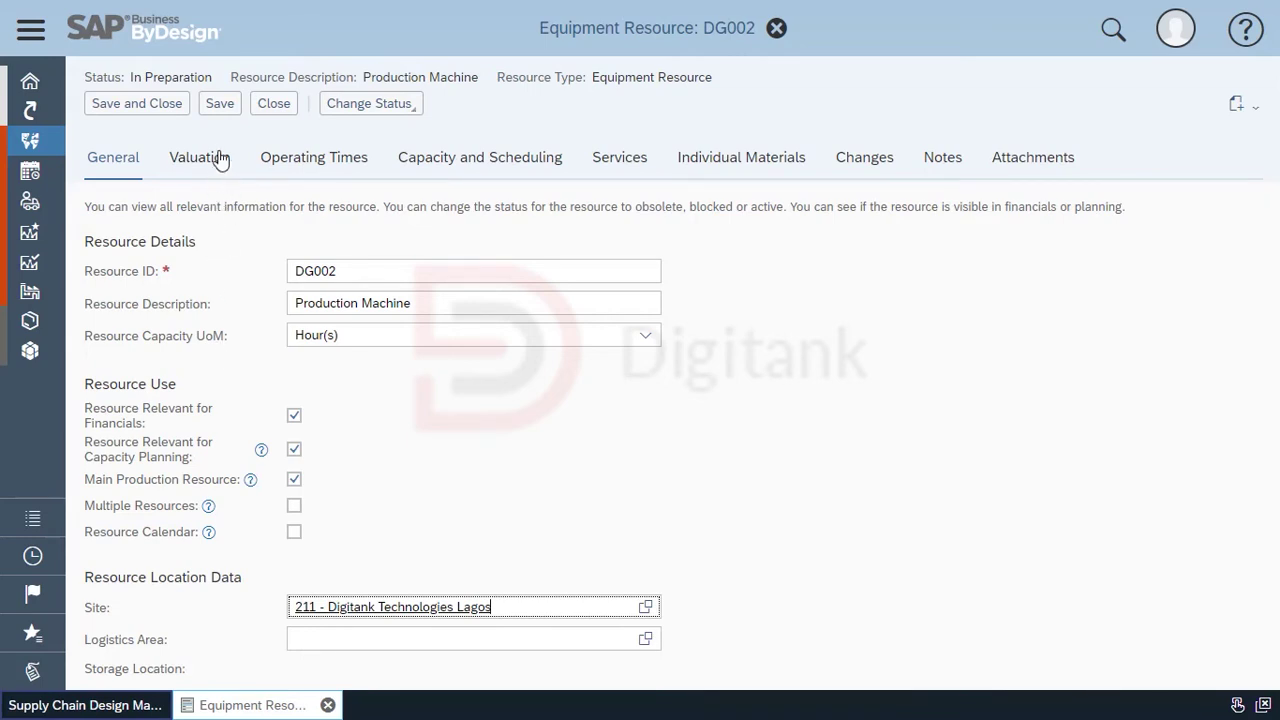
{"action": "left_click", "coordinate": [261, 450]}
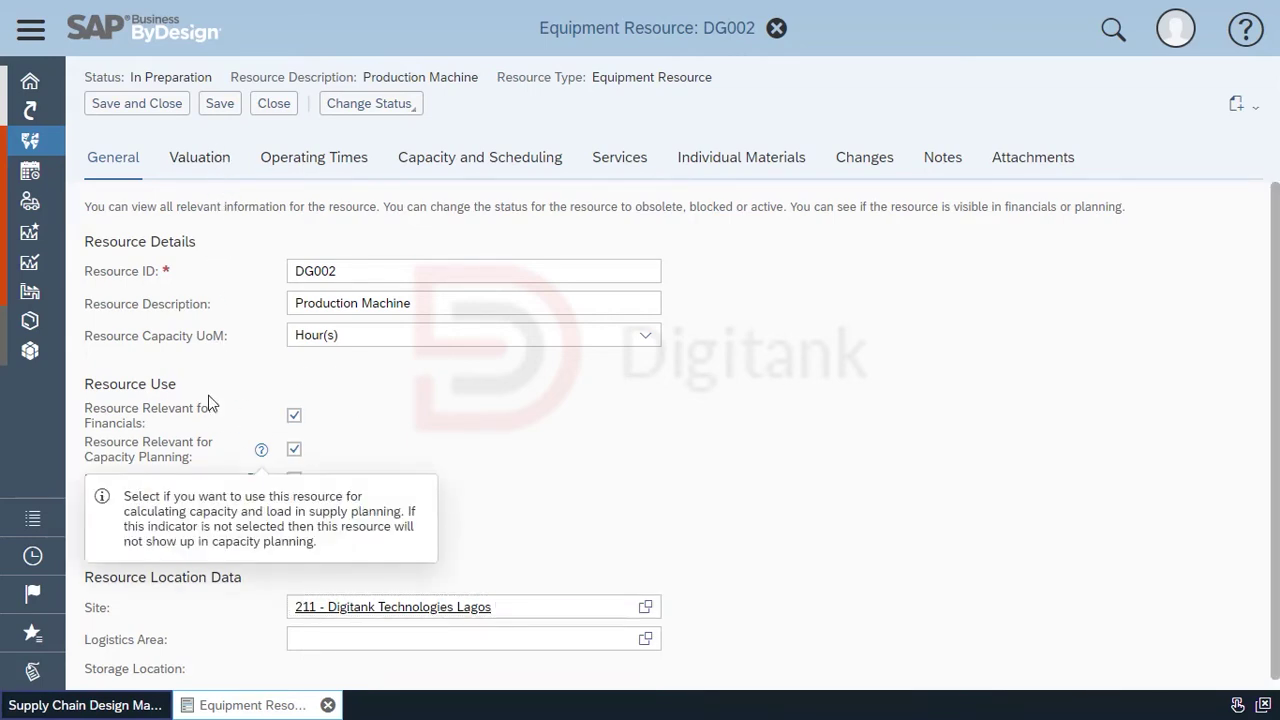
Step: Add a cost center assignment row in the resource's valuation data, valid from 08.11.2021
{"action": "left_click", "coordinate": [228, 162]}
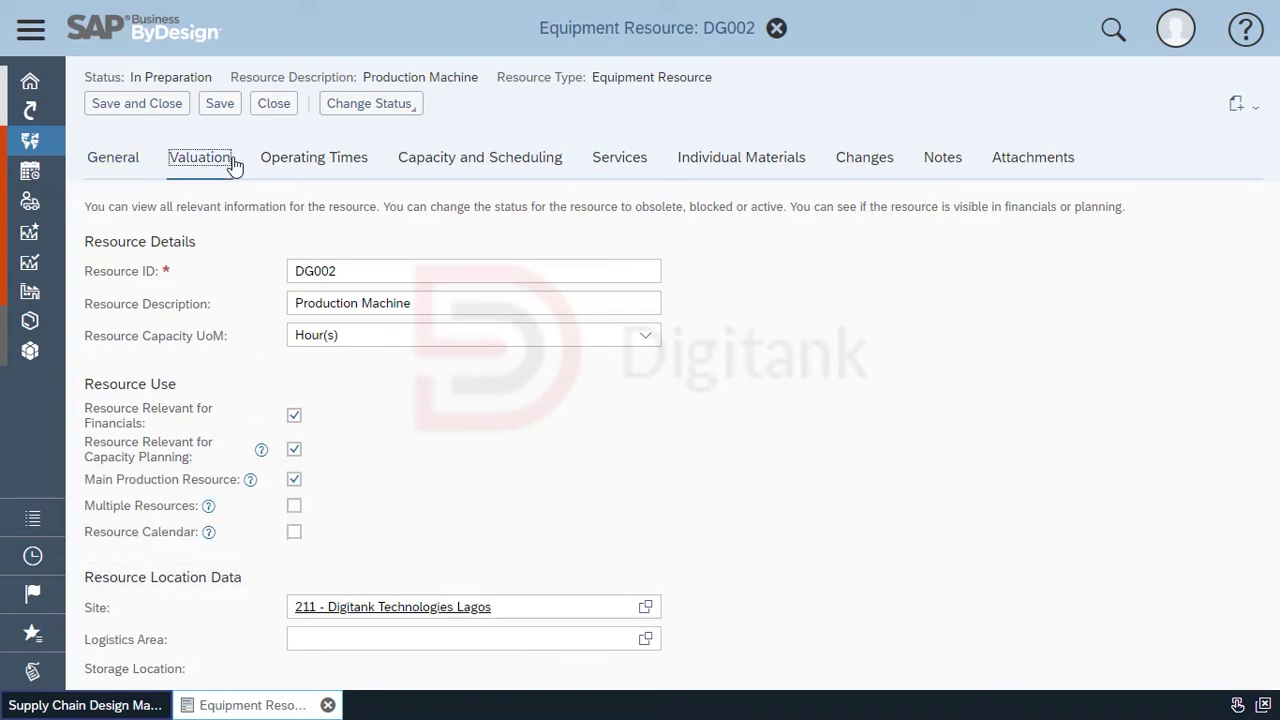
{"action": "left_click", "coordinate": [144, 367]}
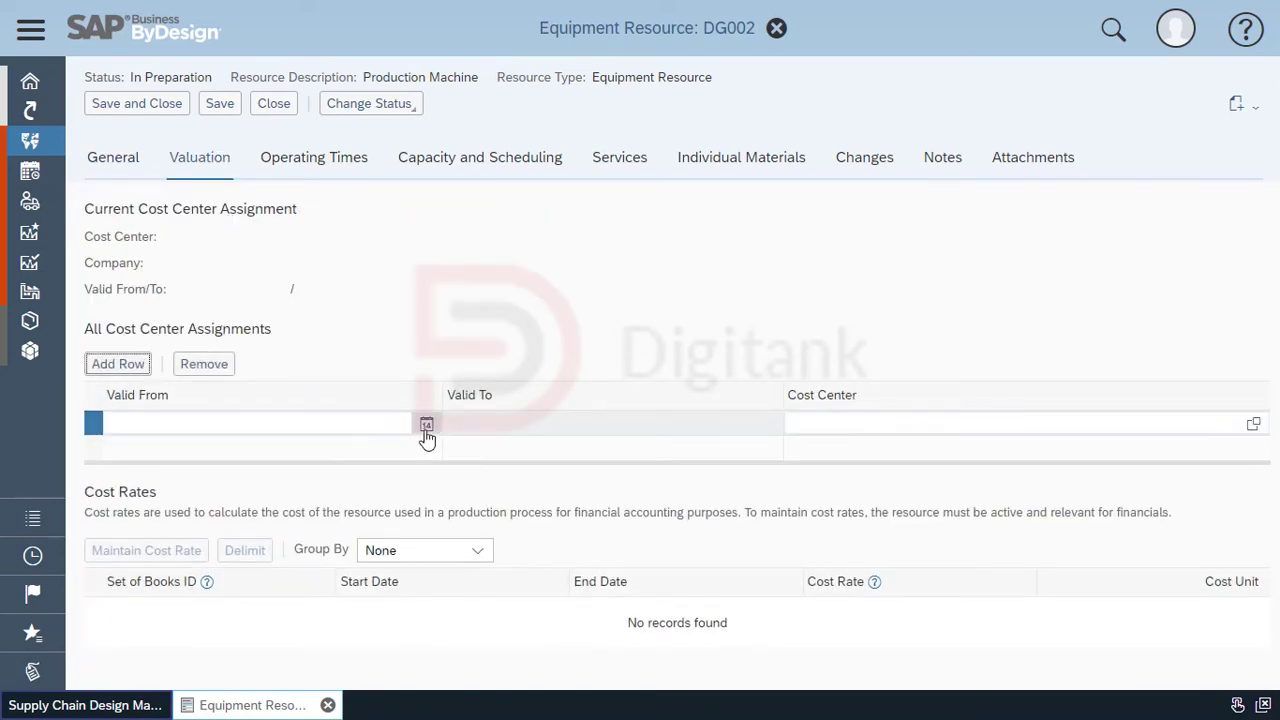
{"action": "left_click", "coordinate": [426, 424]}
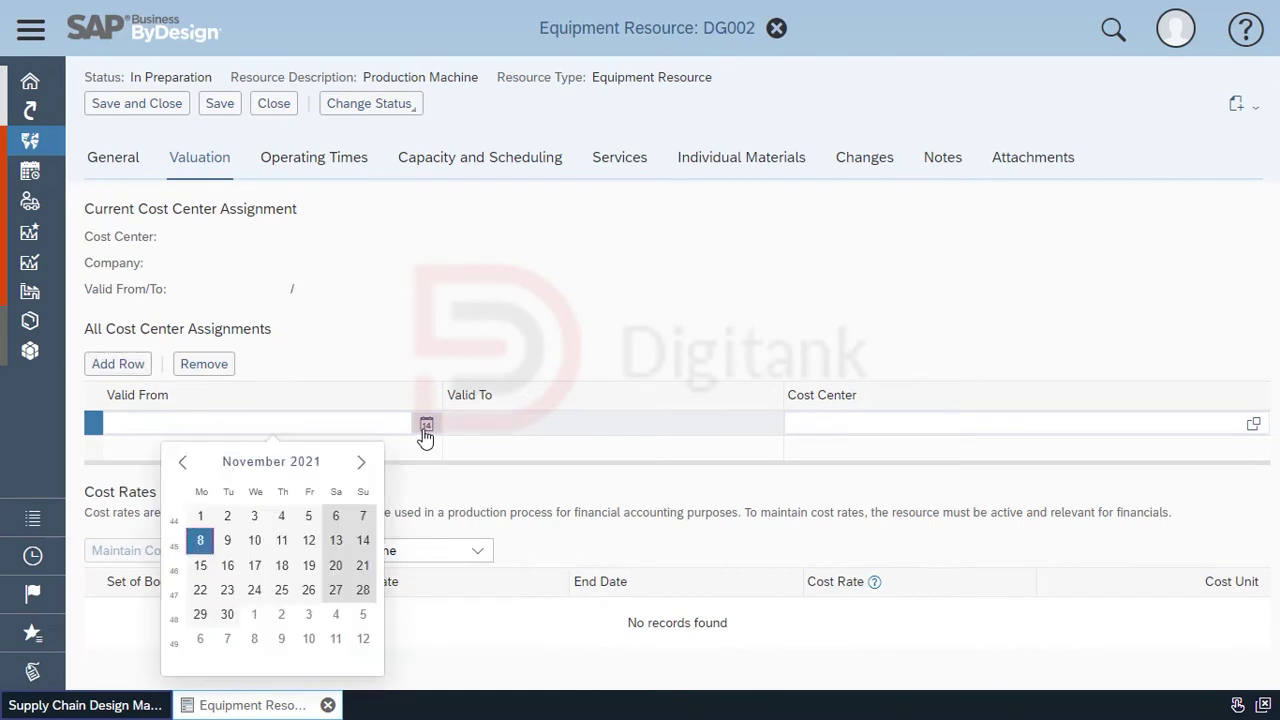
{"action": "left_click", "coordinate": [200, 536]}
Step: Filter the cost center IDs by 2* and assign cost center 214 Production to the assignment row
{"action": "left_click", "coordinate": [1109, 425]}
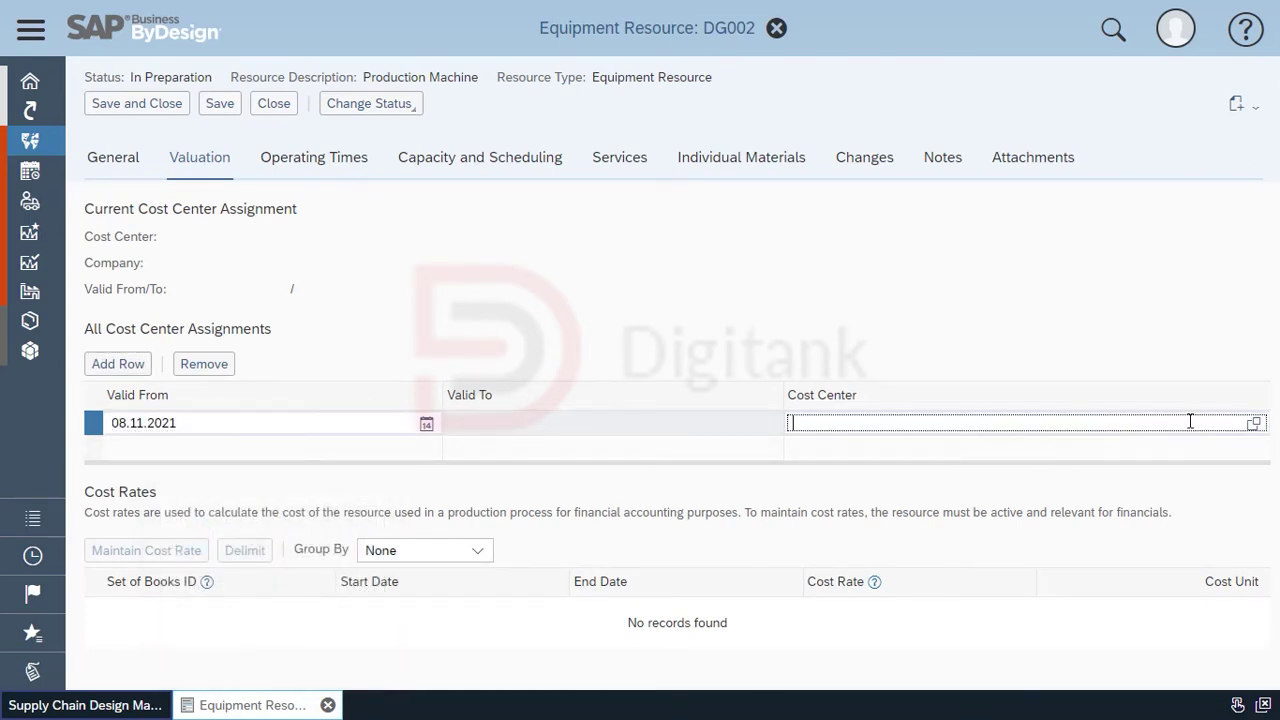
{"action": "left_click", "coordinate": [1255, 424]}
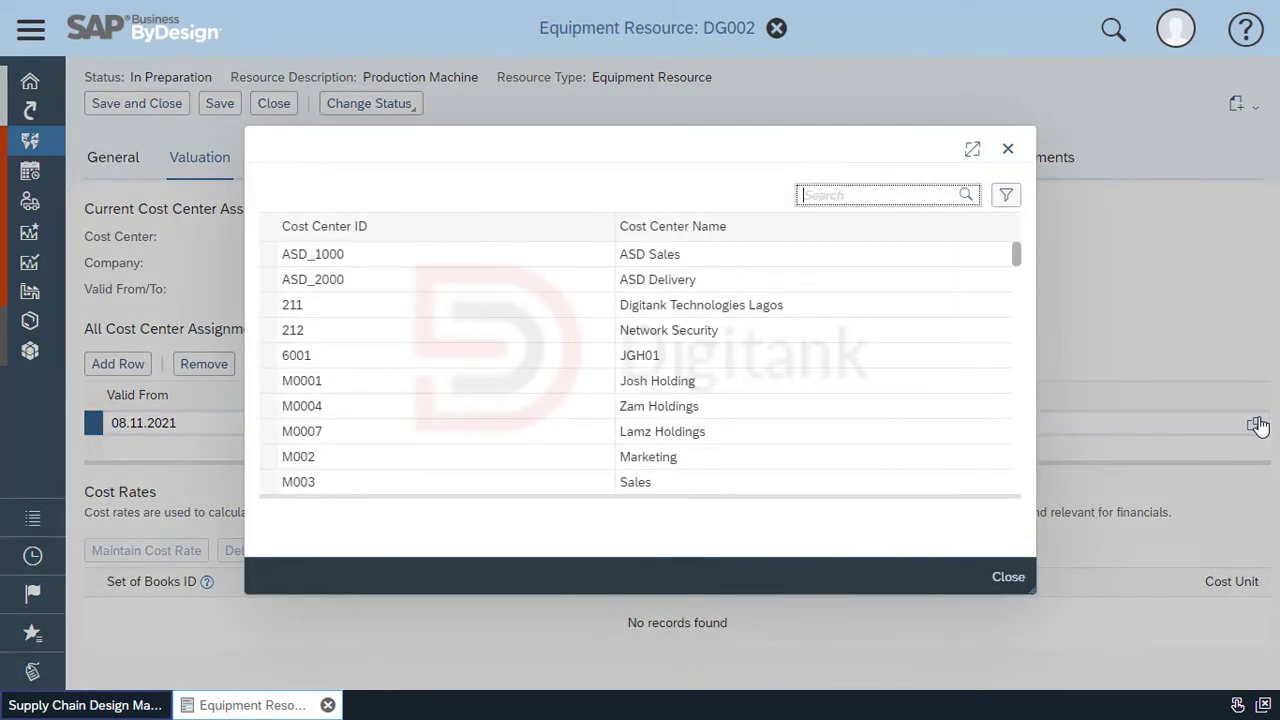
{"action": "scroll", "coordinate": [862, 410], "scroll_direction": "down", "scroll_amount": 5}
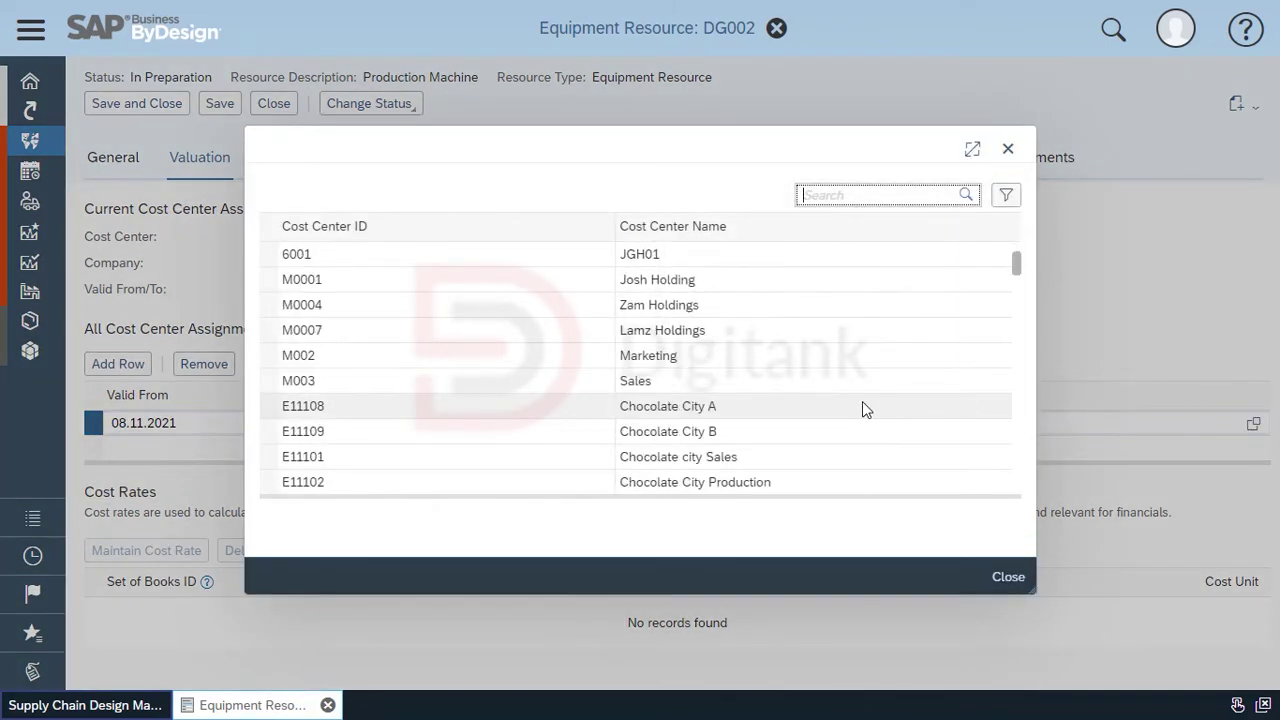
{"action": "left_click", "coordinate": [303, 230]}
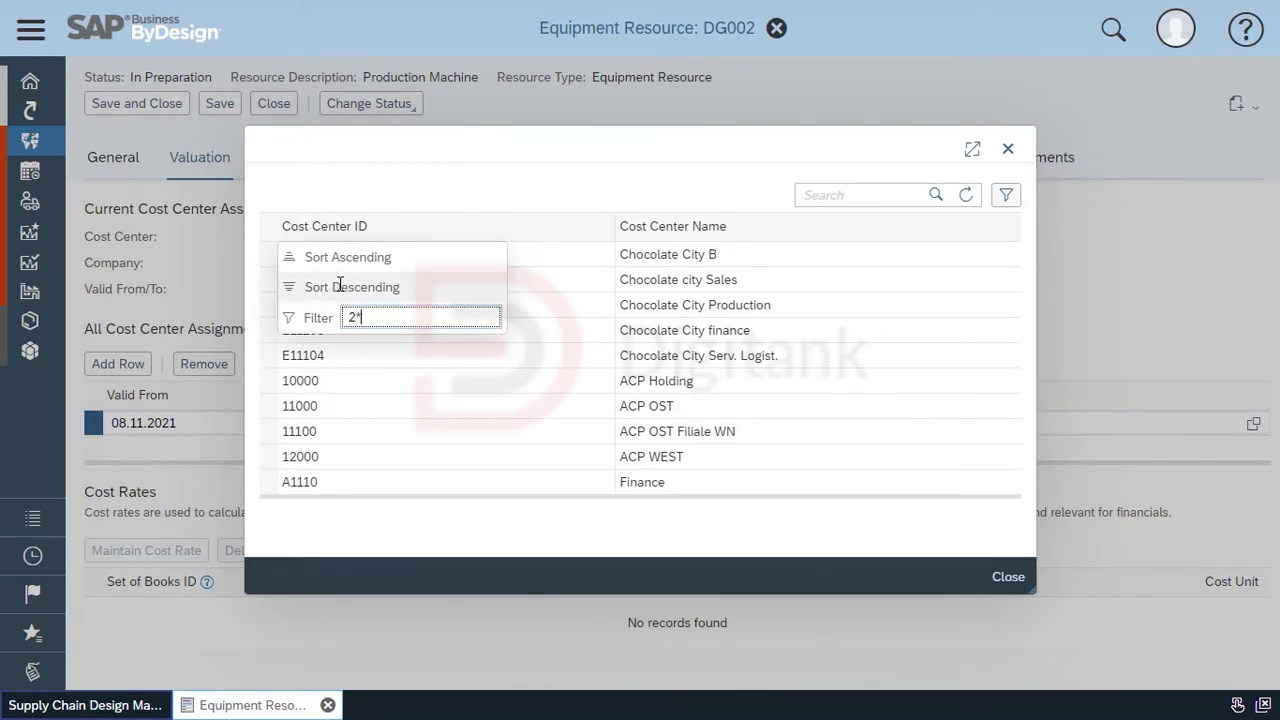
{"action": "key", "text": "Return"}
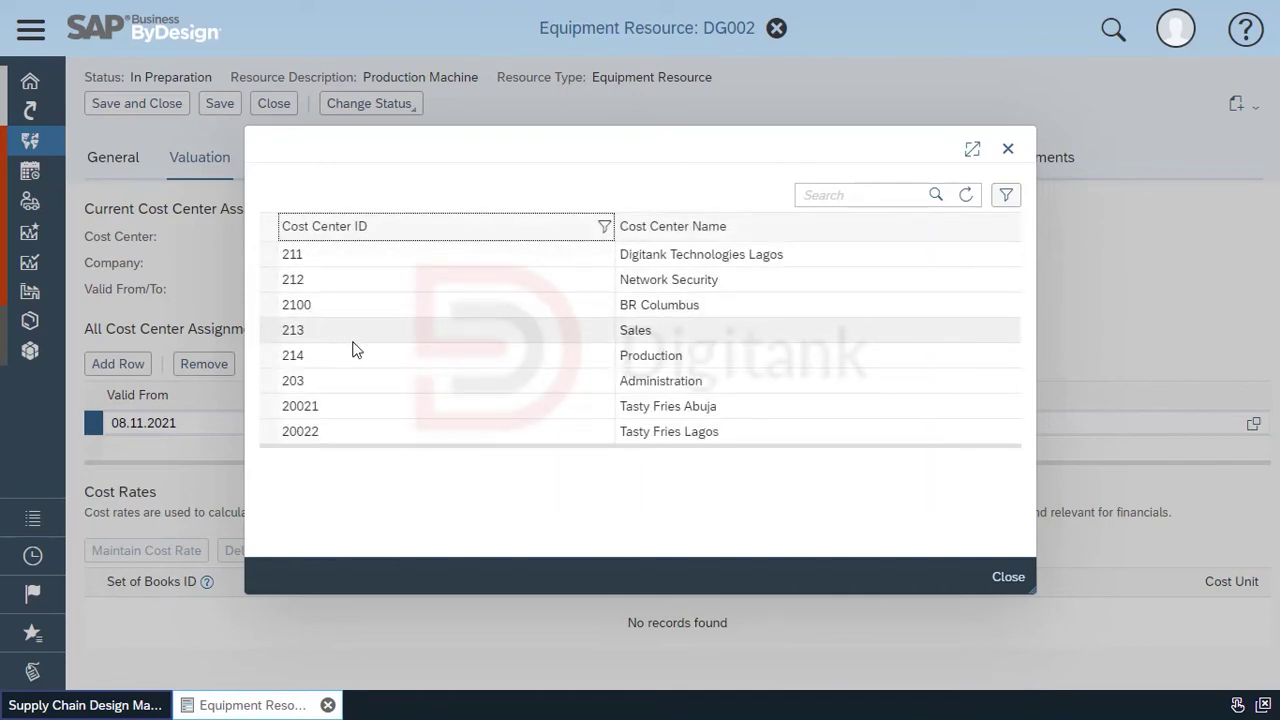
{"action": "left_click", "coordinate": [377, 362]}
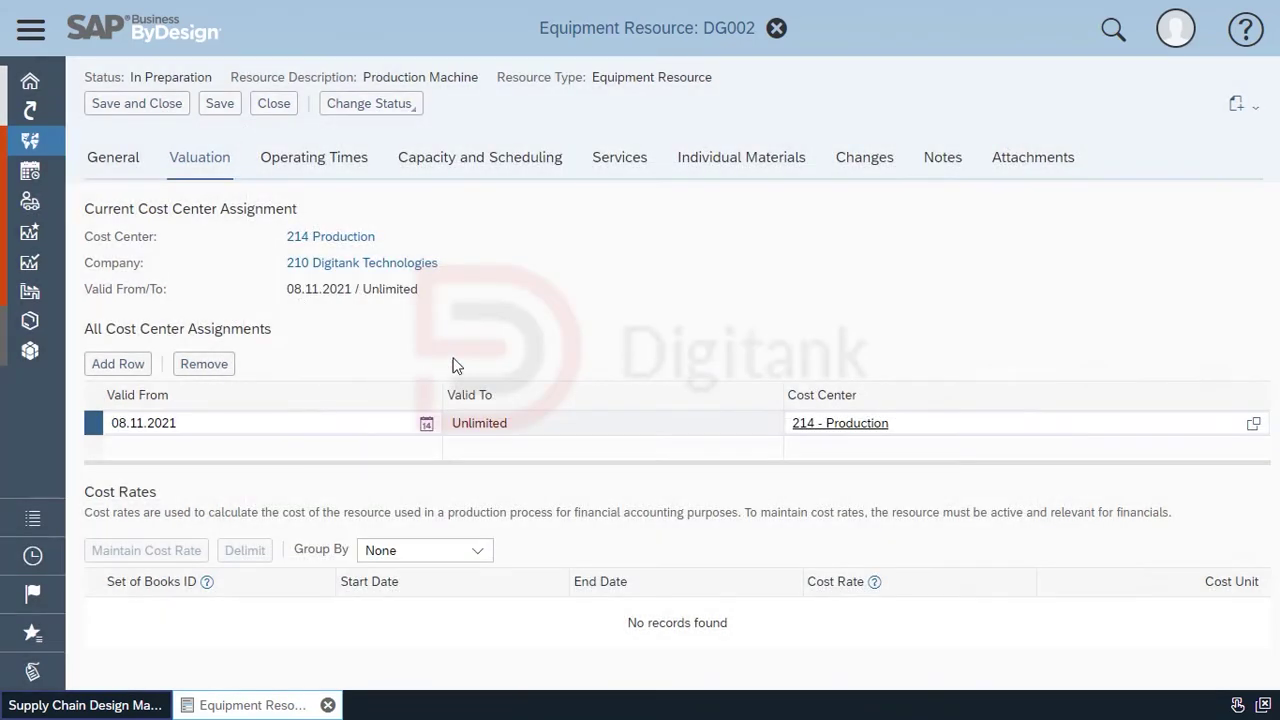
Step: Set the operating time type of the resource's standard operating times to Operating Time
{"action": "left_click", "coordinate": [360, 170]}
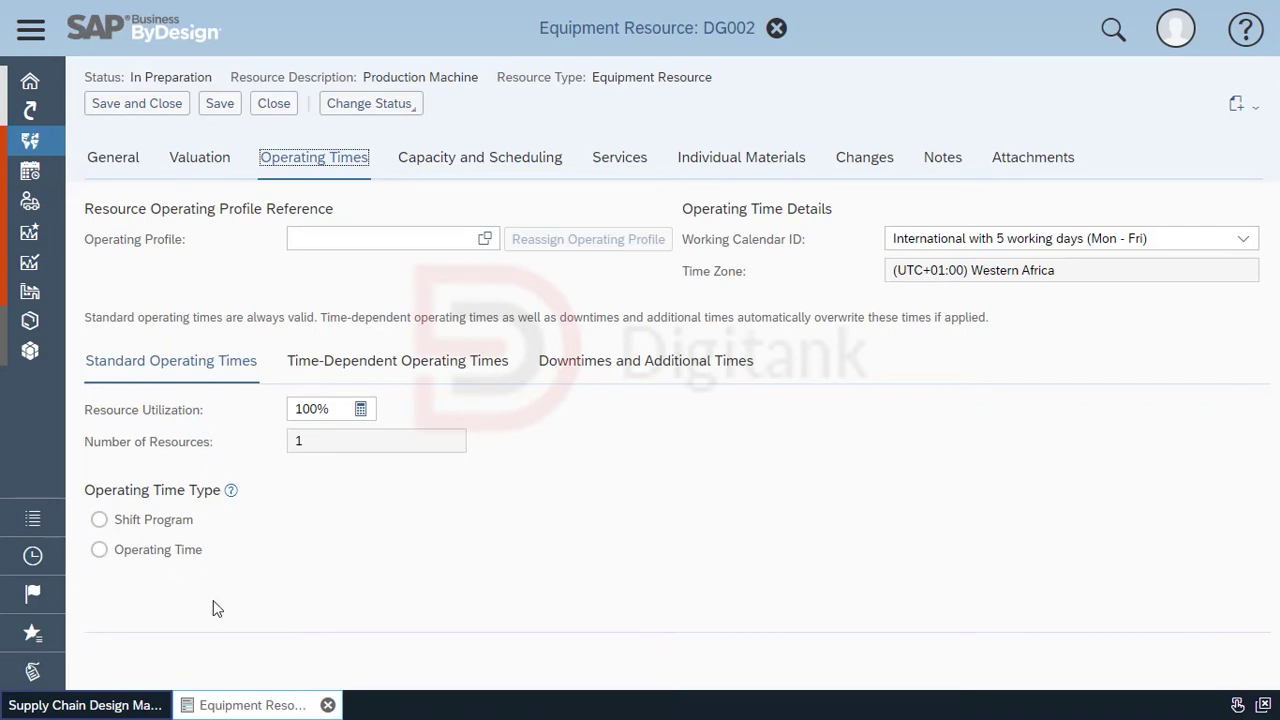
{"action": "left_click", "coordinate": [231, 490]}
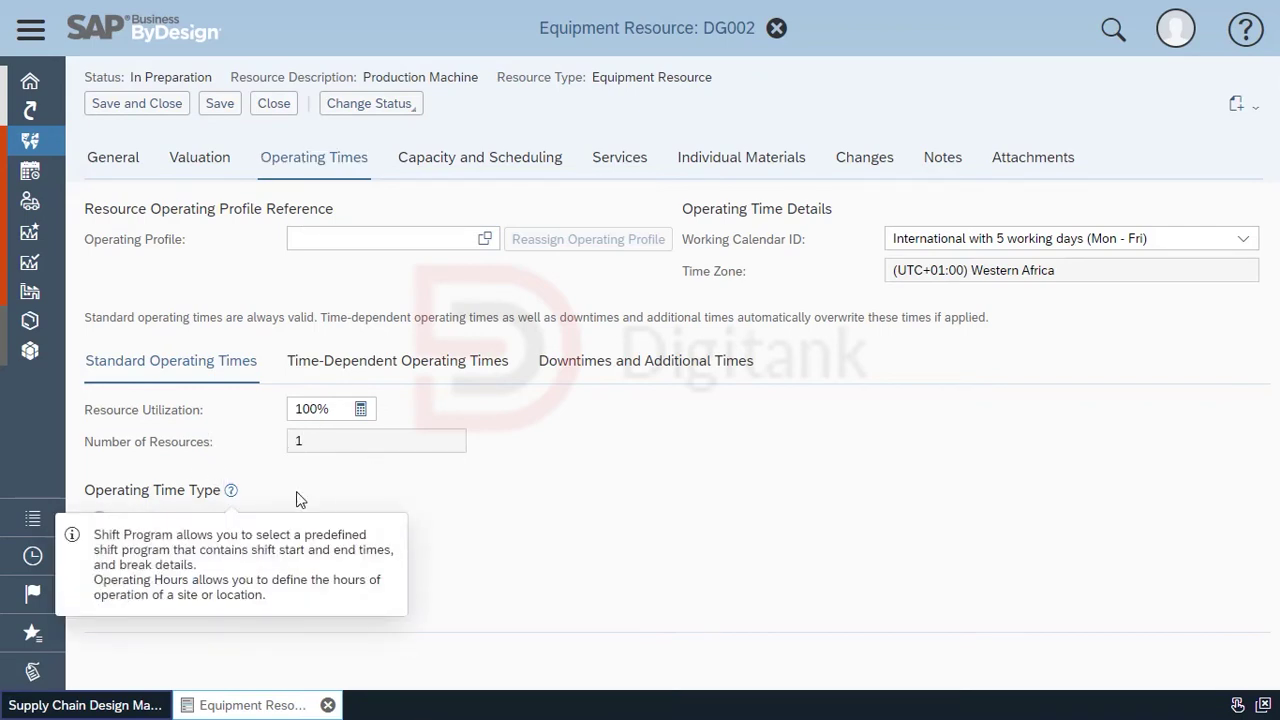
{"action": "left_click", "coordinate": [290, 488]}
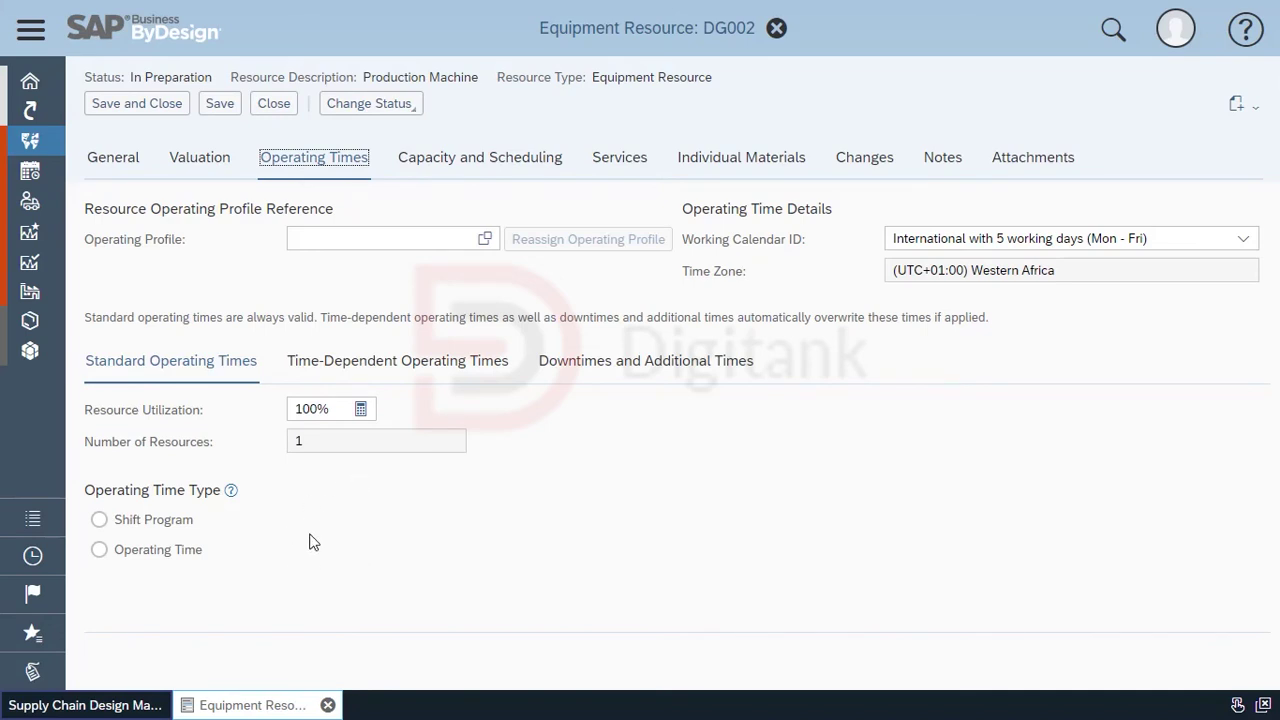
{"action": "left_click", "coordinate": [195, 561]}
{"action": "scroll", "coordinate": [345, 510], "scroll_direction": "down", "scroll_amount": 3}
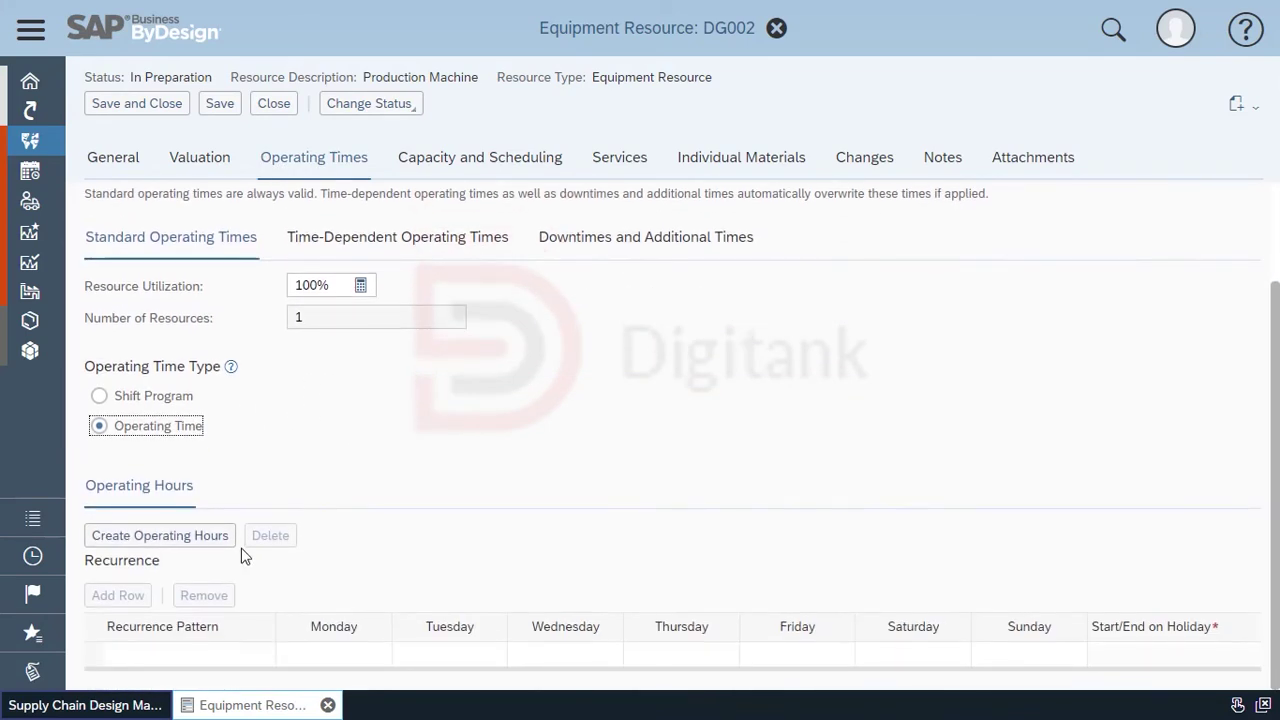
Step: Create operating hours for the resource with a weekly recurrence row covering Monday to Friday
{"action": "left_click", "coordinate": [230, 542]}
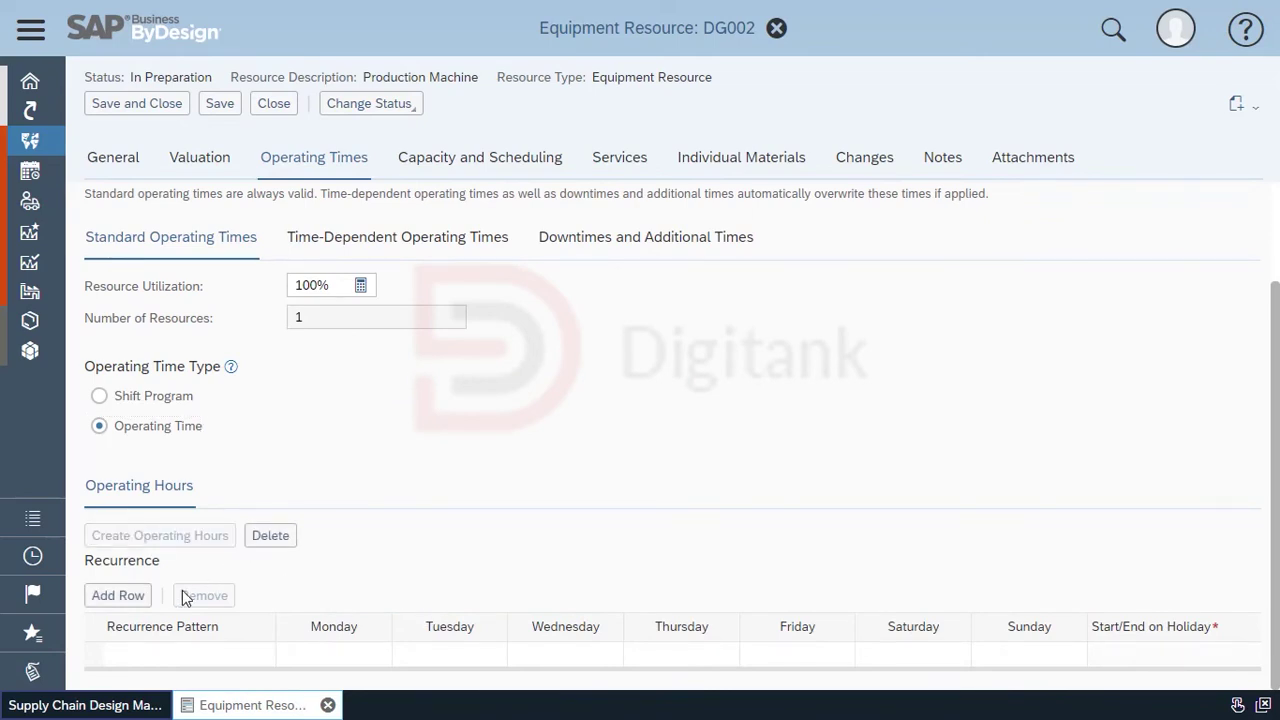
{"action": "left_click", "coordinate": [143, 604]}
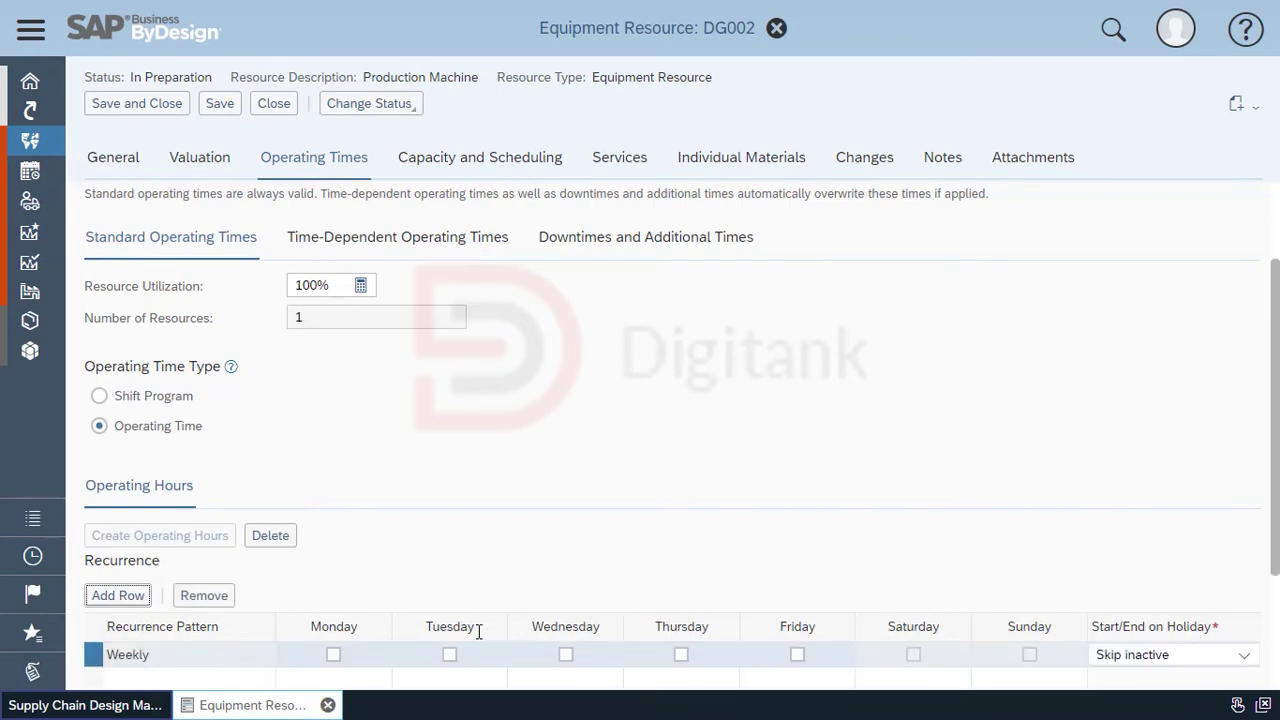
{"action": "left_click", "coordinate": [334, 654]}
{"action": "left_click", "coordinate": [449, 654]}
{"action": "scroll", "coordinate": [490, 546], "scroll_direction": "down", "scroll_amount": 1}
{"action": "scroll", "coordinate": [490, 546], "scroll_direction": "down", "scroll_amount": 2}
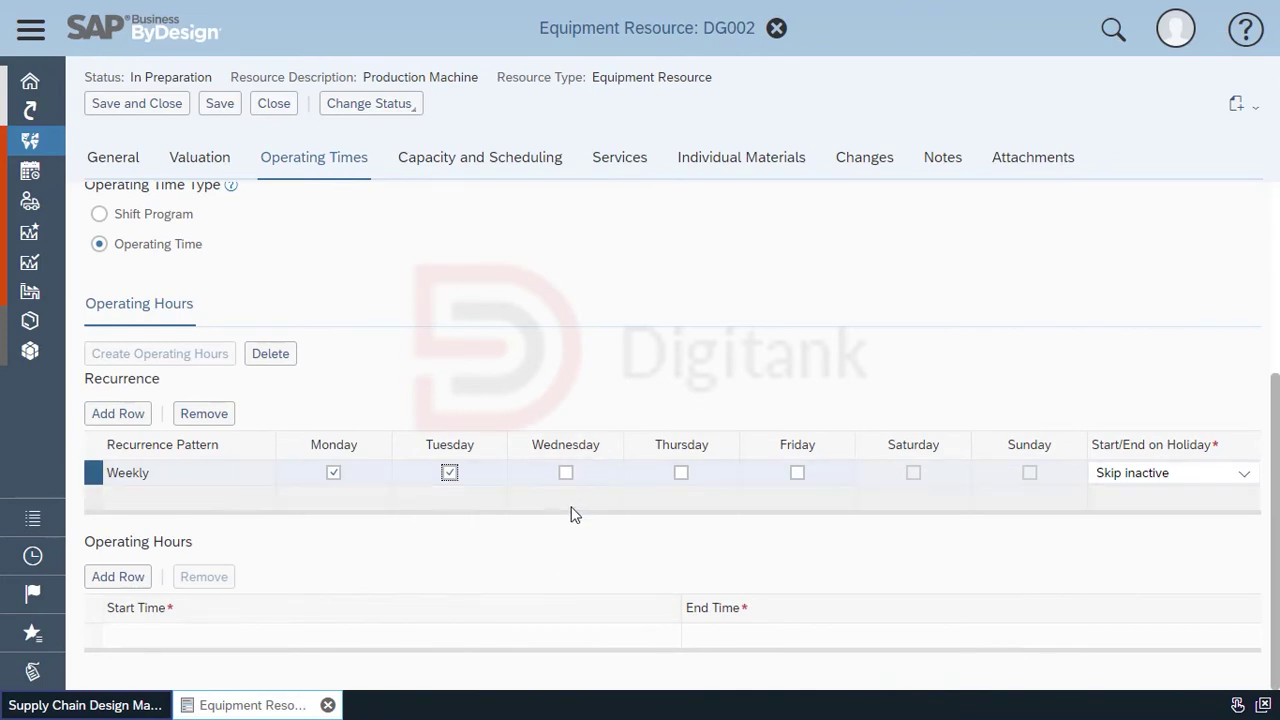
{"action": "left_click", "coordinate": [566, 473]}
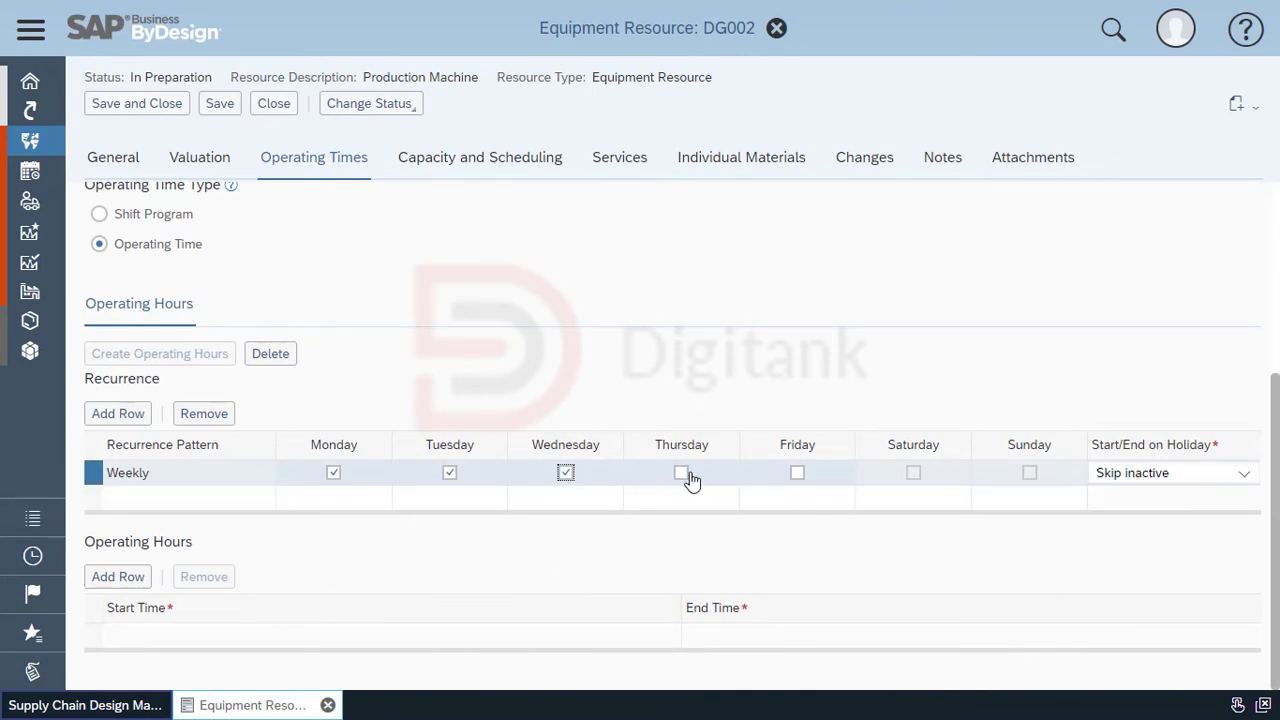
{"action": "left_click", "coordinate": [682, 473]}
Step: Add an operating hours row with start time 00:00 and end time 23:00
{"action": "left_click", "coordinate": [112, 580]}
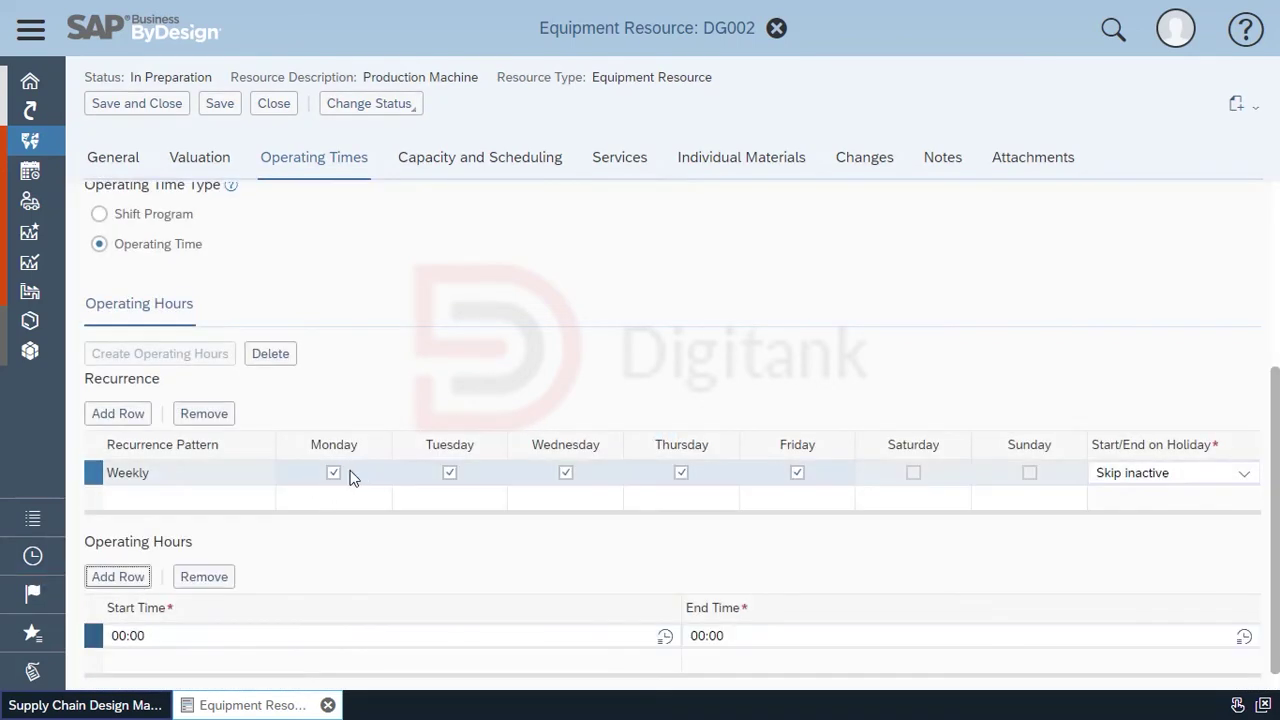
{"action": "left_click", "coordinate": [665, 637]}
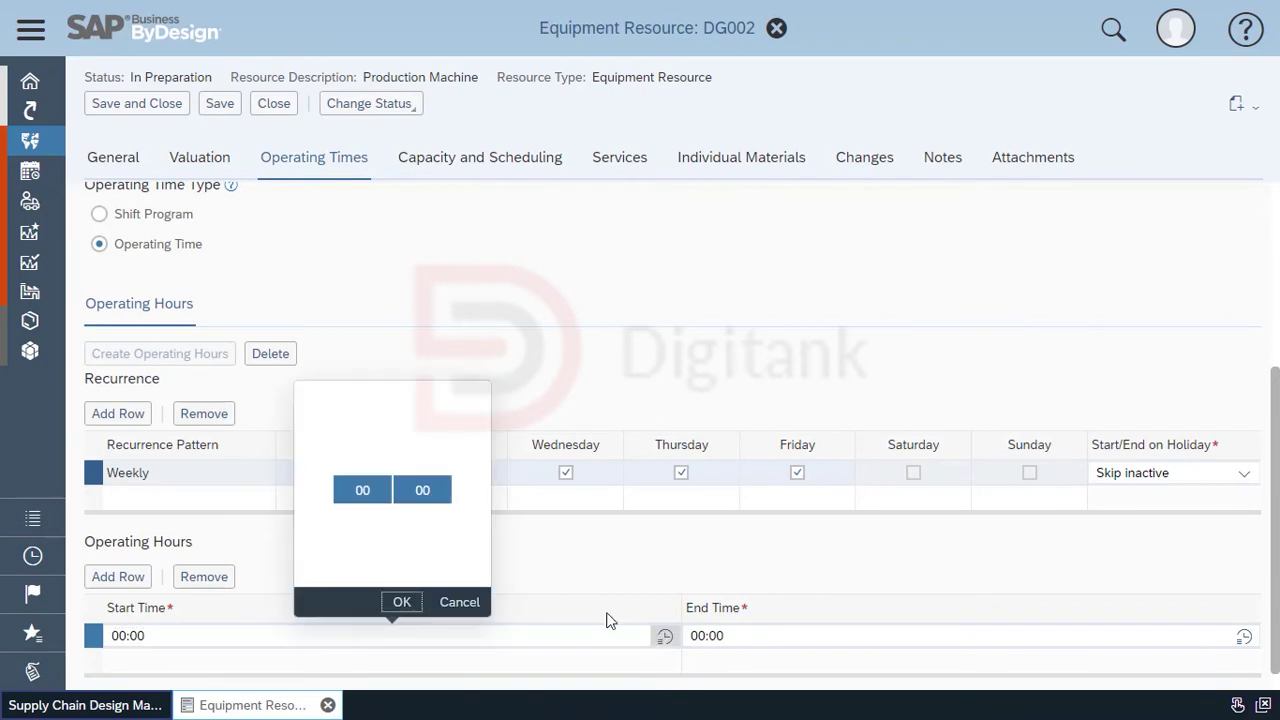
{"action": "left_click", "coordinate": [413, 602]}
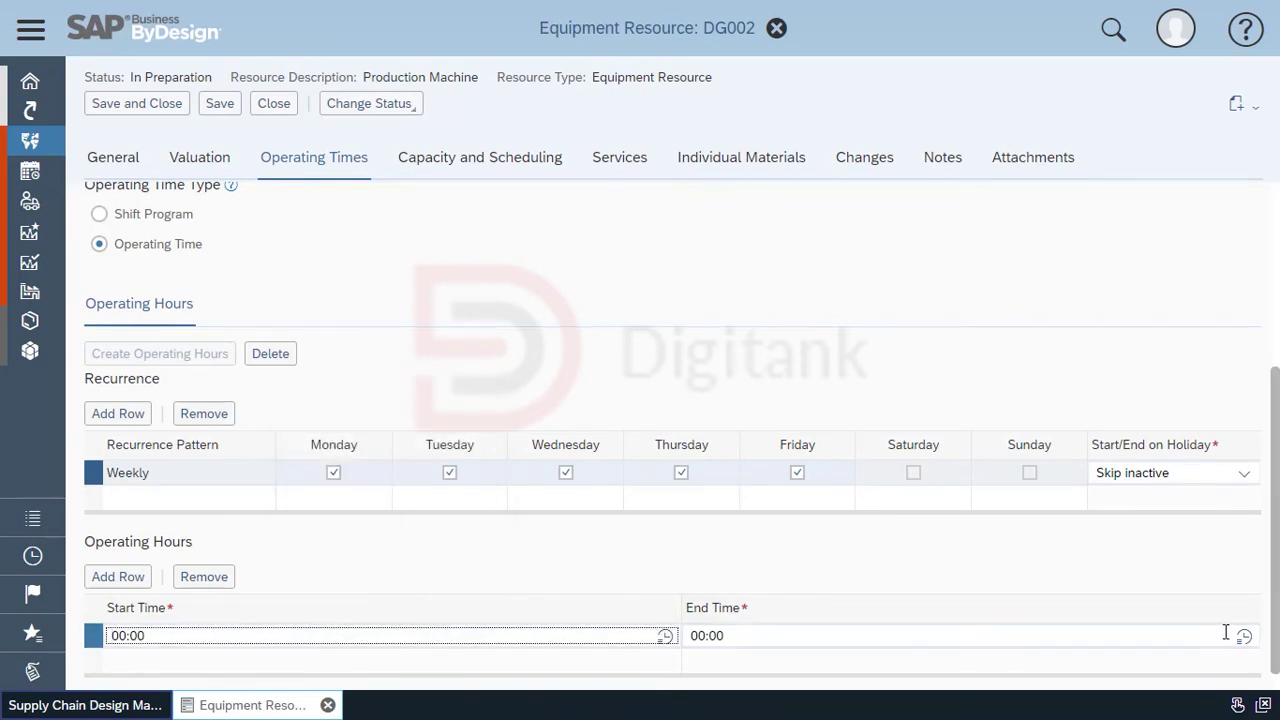
{"action": "left_click", "coordinate": [1243, 636]}
{"action": "left_click", "coordinate": [948, 508]}
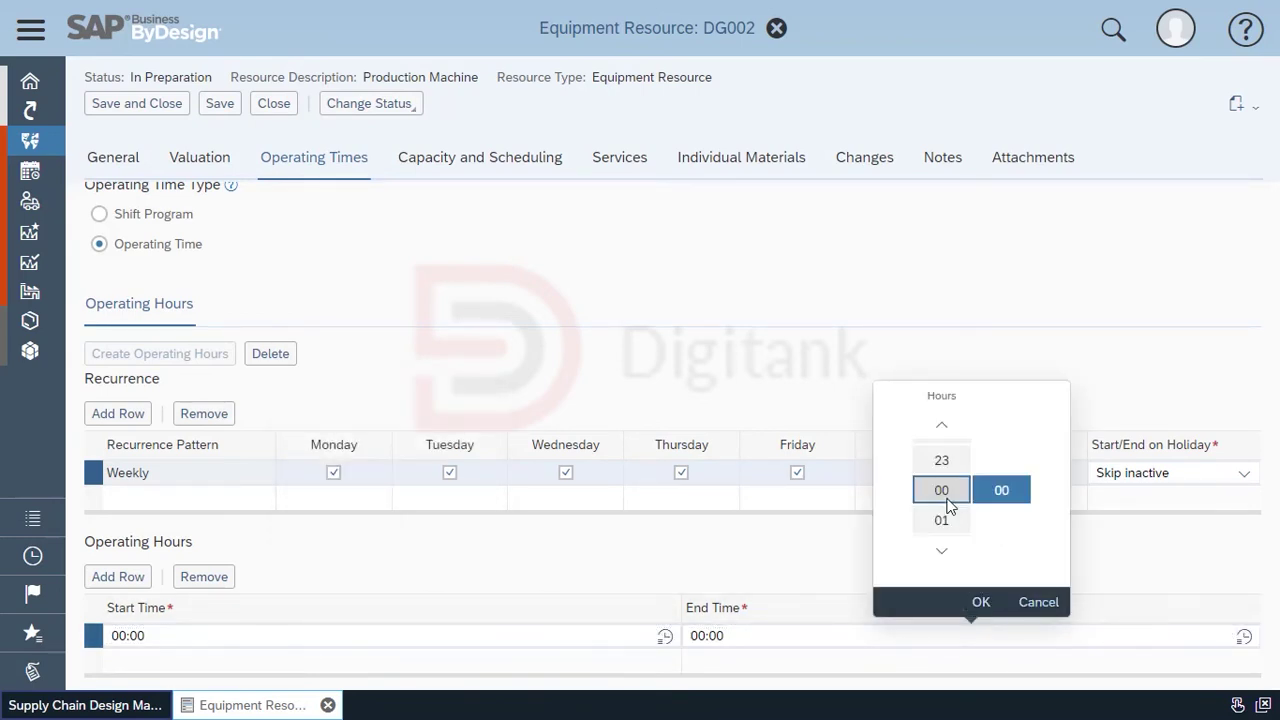
{"action": "left_click", "coordinate": [955, 470]}
{"action": "left_click", "coordinate": [945, 462]}
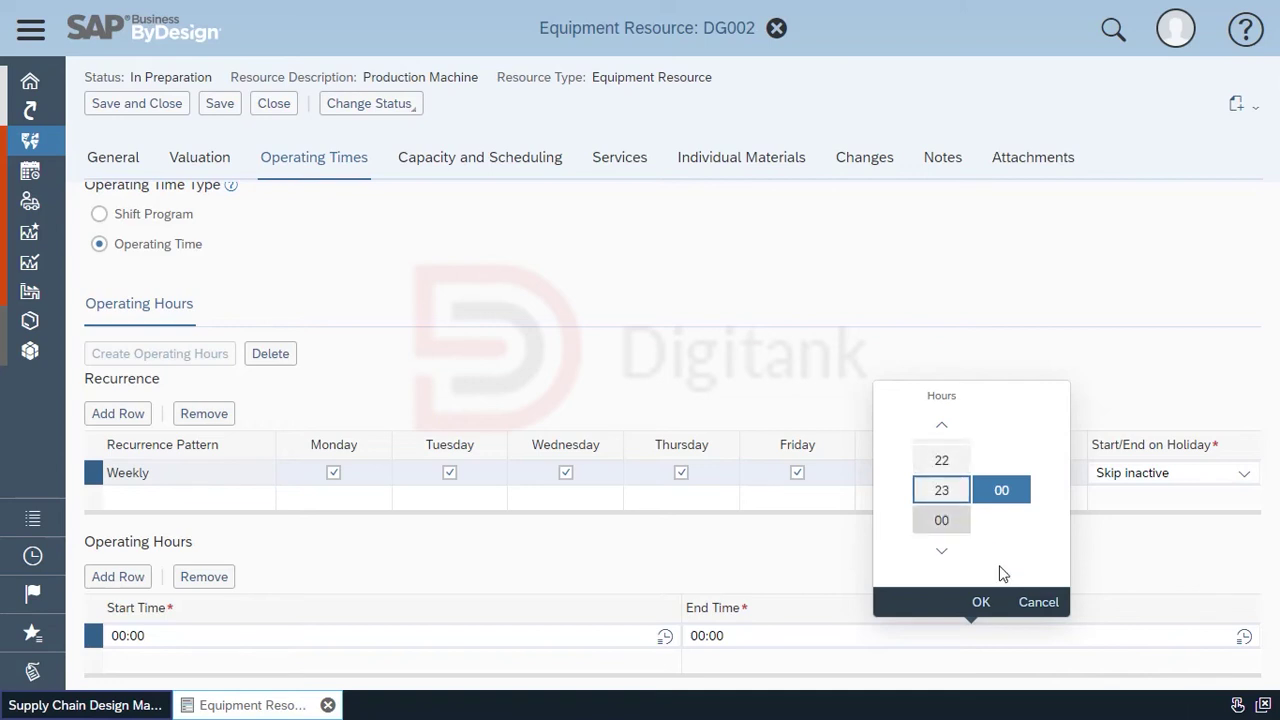
{"action": "left_click", "coordinate": [981, 602]}
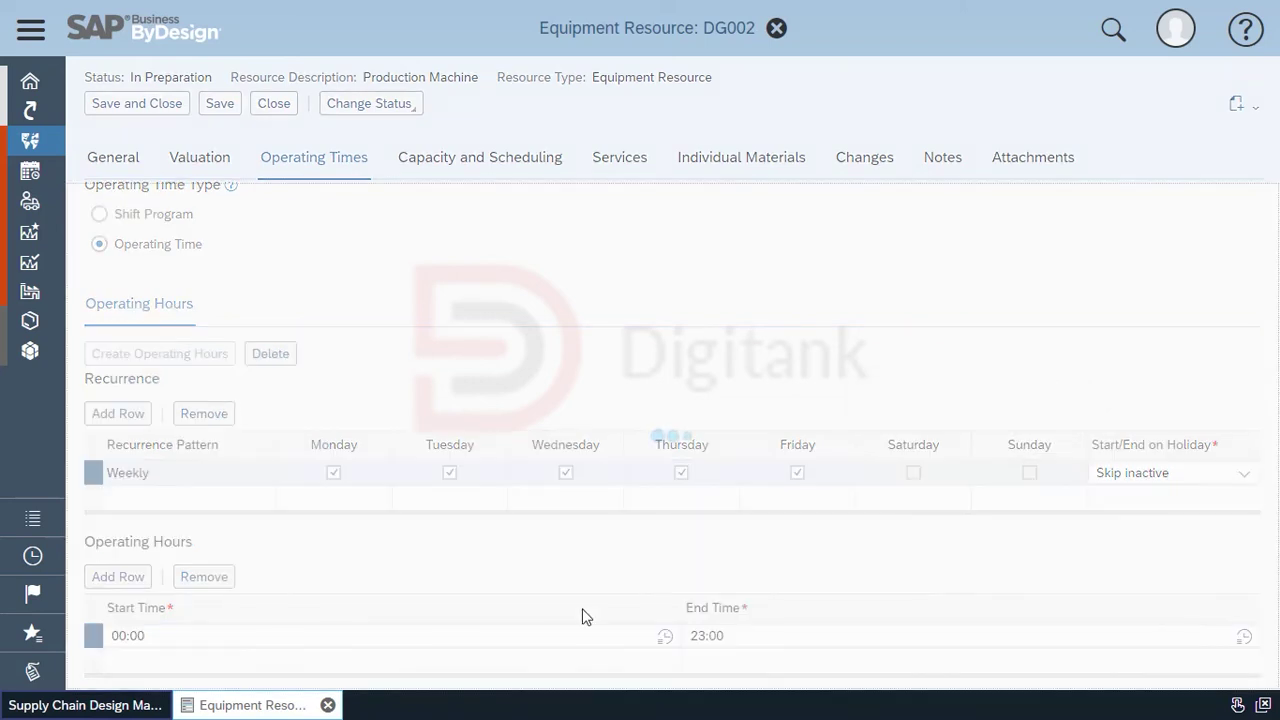
Step: Check the resource's capacity and scheduling data, and save the resource
{"action": "left_click", "coordinate": [428, 158]}
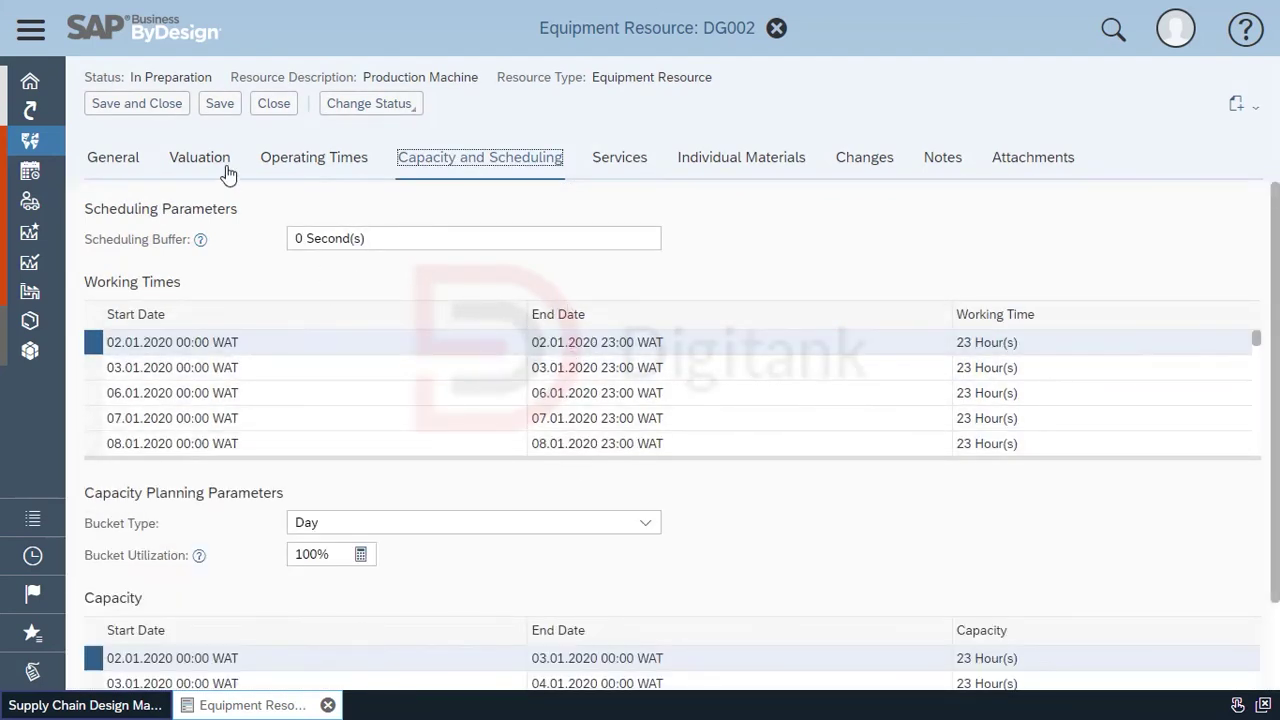
{"action": "left_click", "coordinate": [289, 162]}
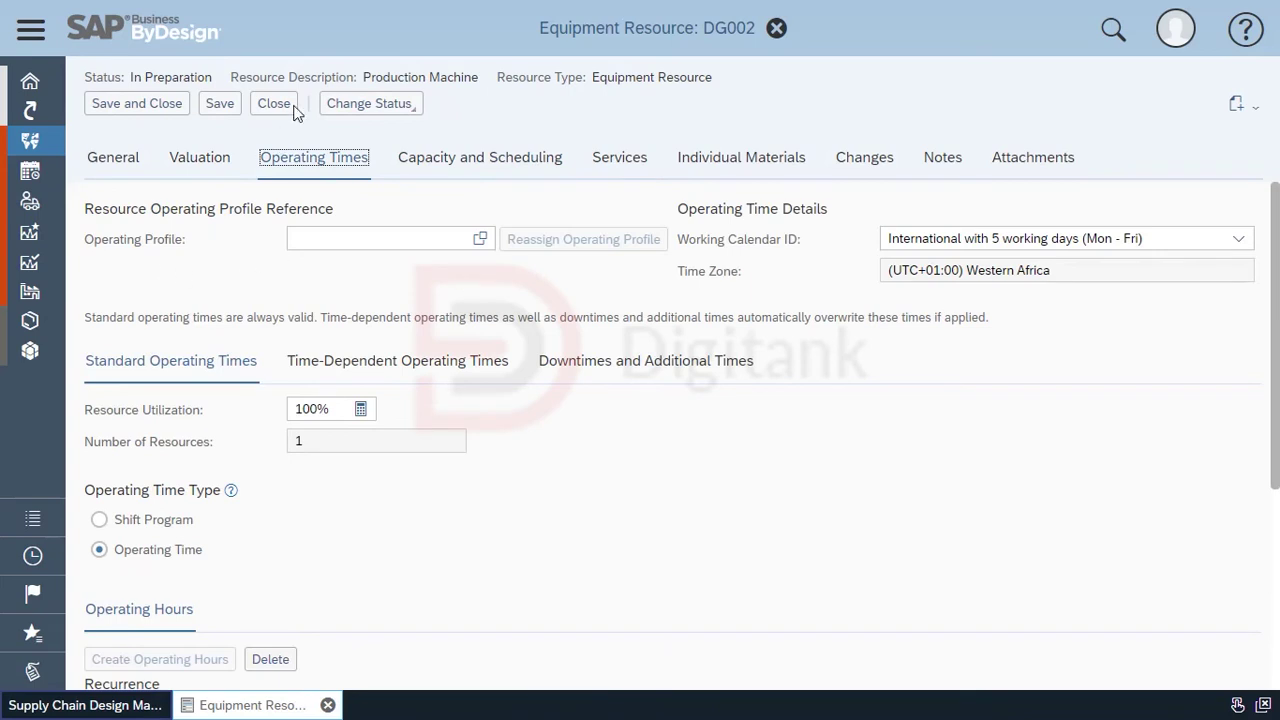
{"action": "left_click", "coordinate": [214, 112]}
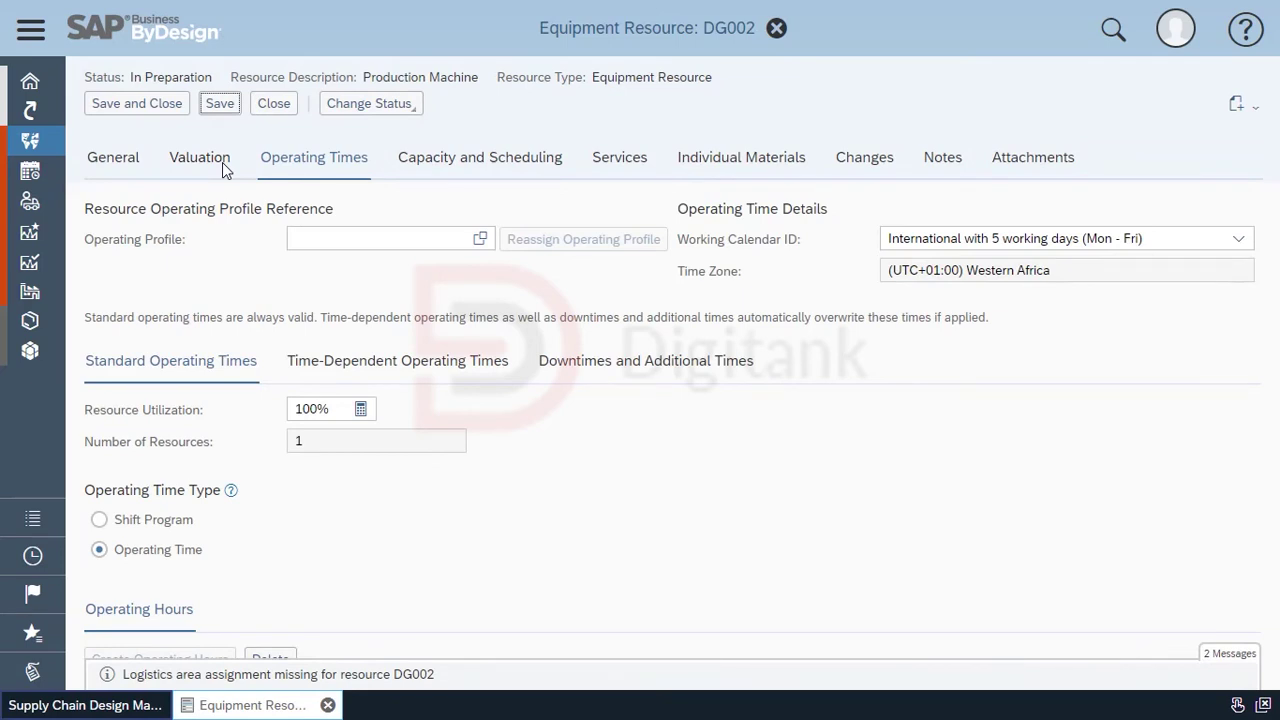
{"action": "left_click", "coordinate": [342, 660]}
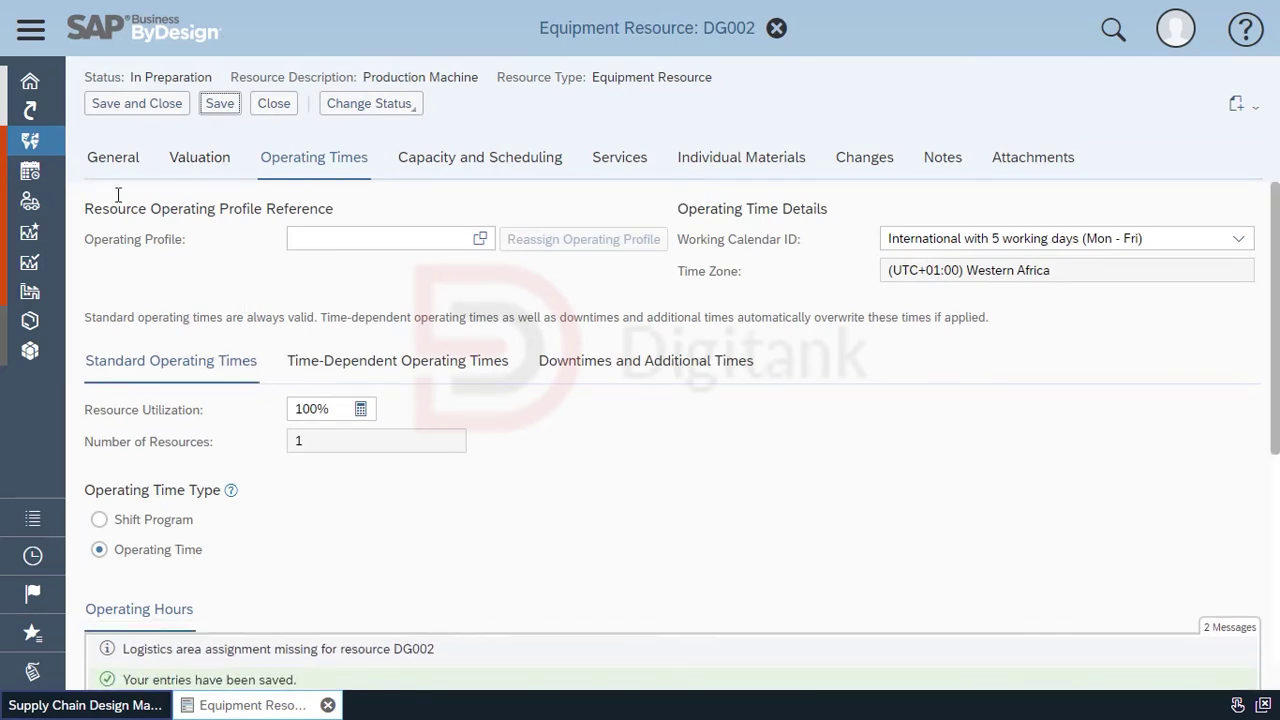
Step: Review the resource's valuation data and try to change the resource status to Active
{"action": "left_click", "coordinate": [190, 162]}
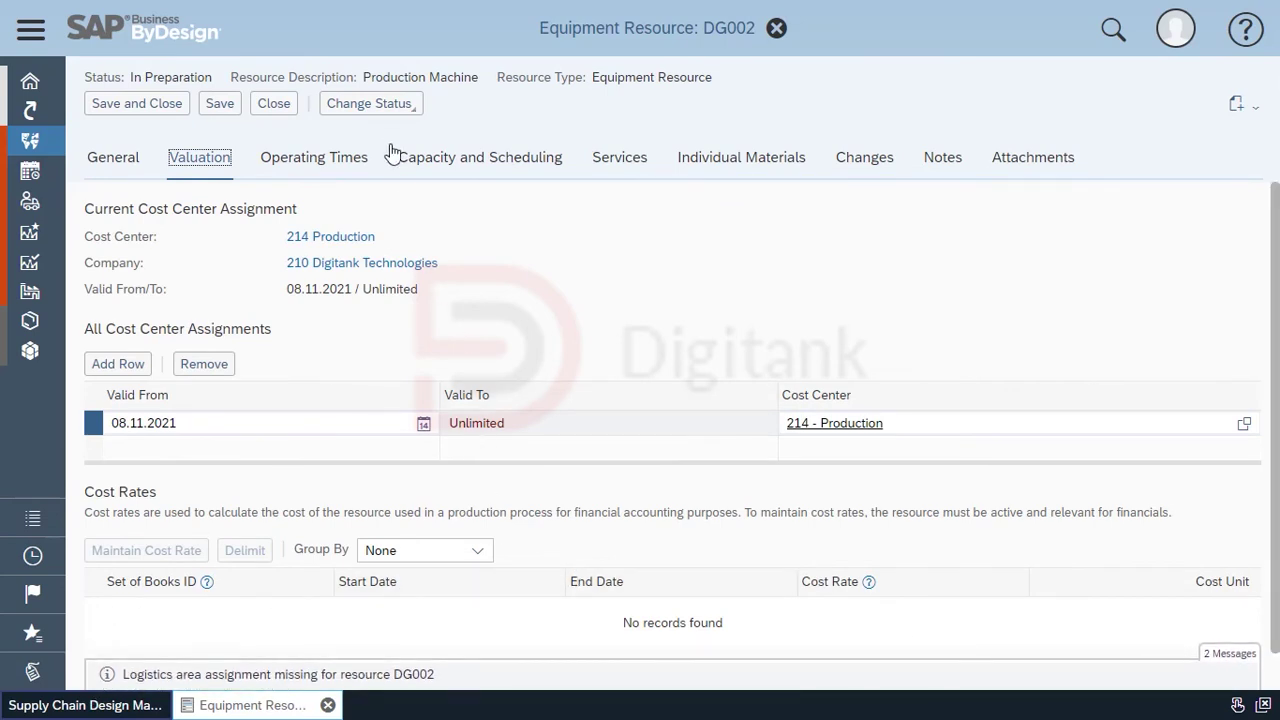
{"action": "left_click", "coordinate": [401, 106]}
{"action": "left_click", "coordinate": [408, 112]}
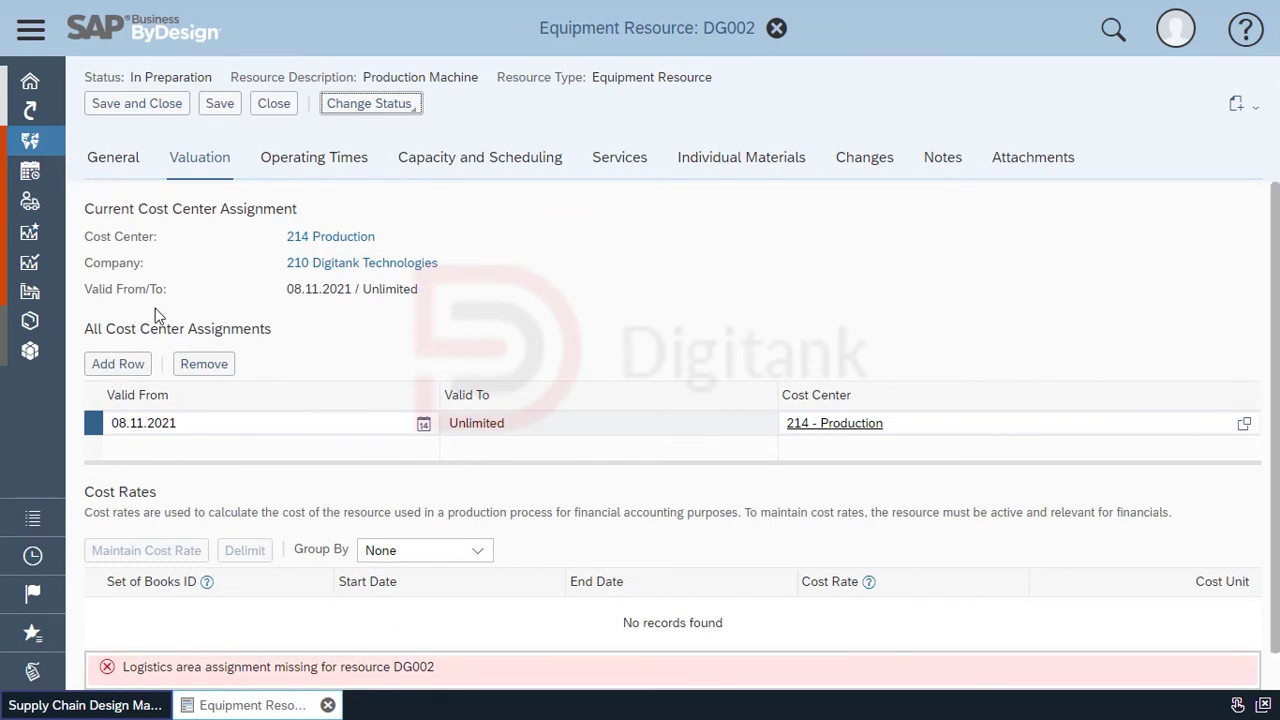
Step: Set the resource's logistics area to PROD-FLOOR - Production Floor in its general location data
{"action": "left_click", "coordinate": [117, 166]}
{"action": "scroll", "coordinate": [272, 409], "scroll_direction": "down", "scroll_amount": 1}
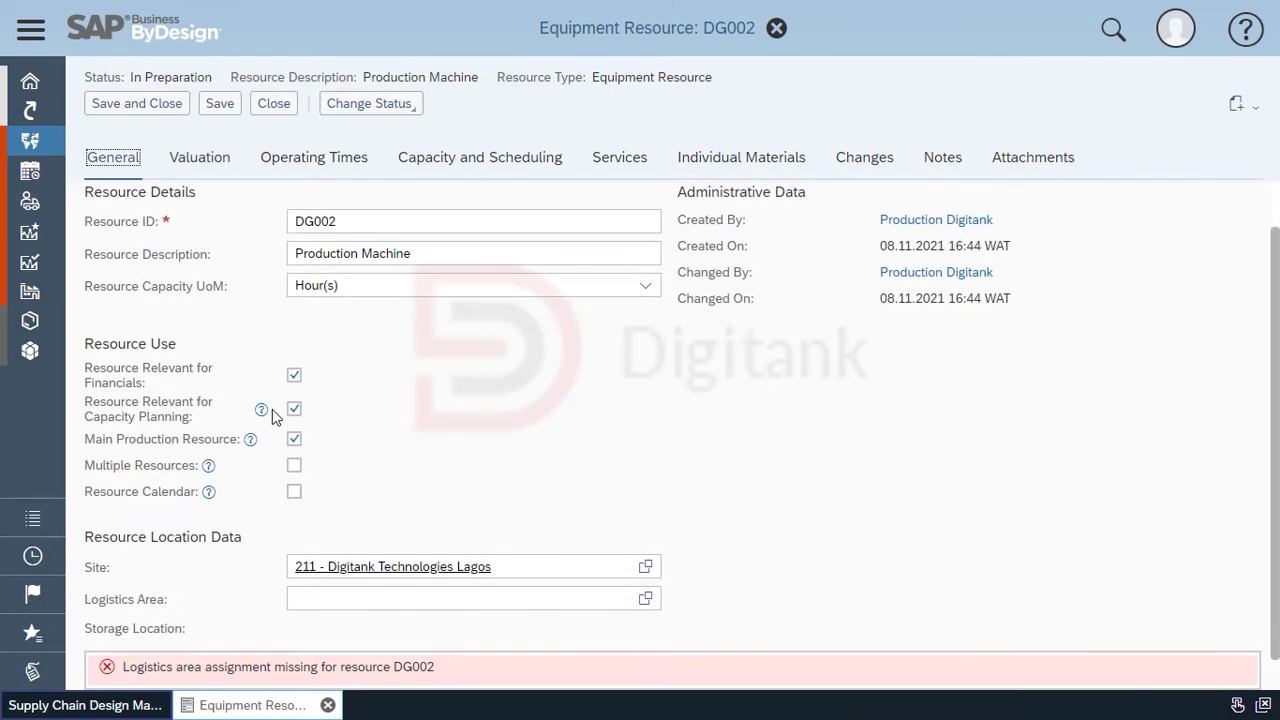
{"action": "left_click", "coordinate": [645, 598]}
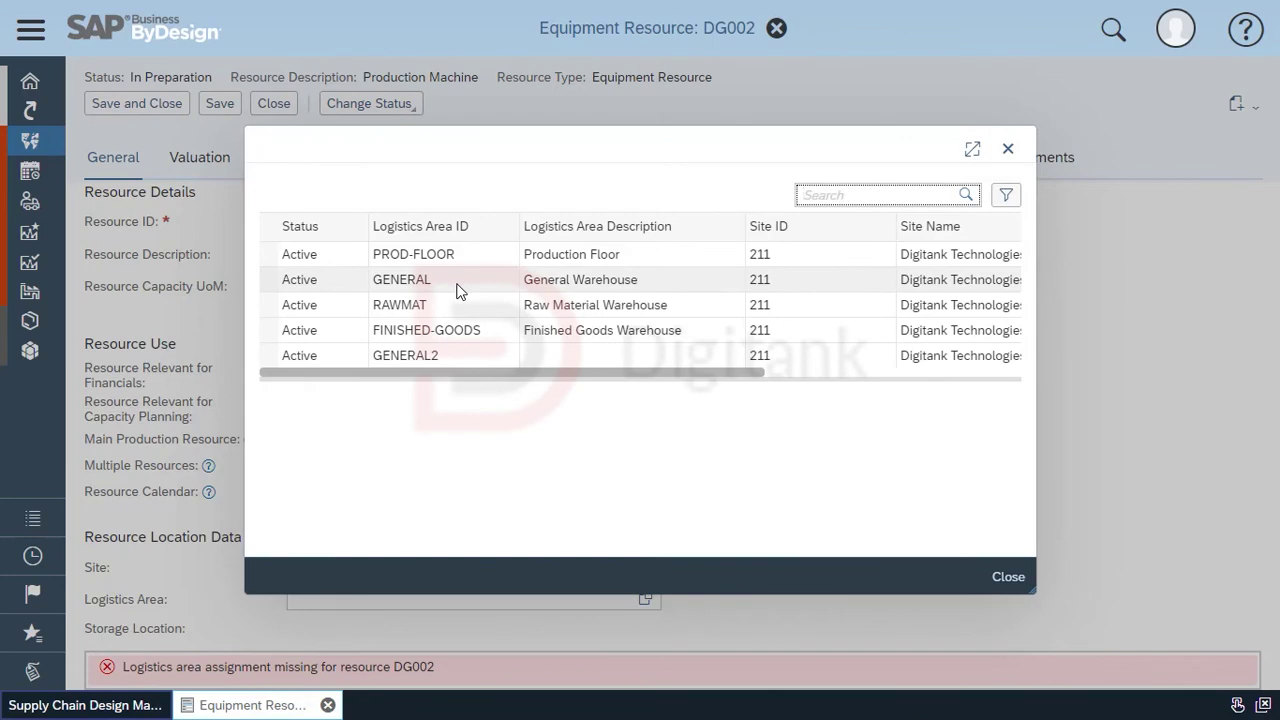
{"action": "left_click", "coordinate": [460, 262]}
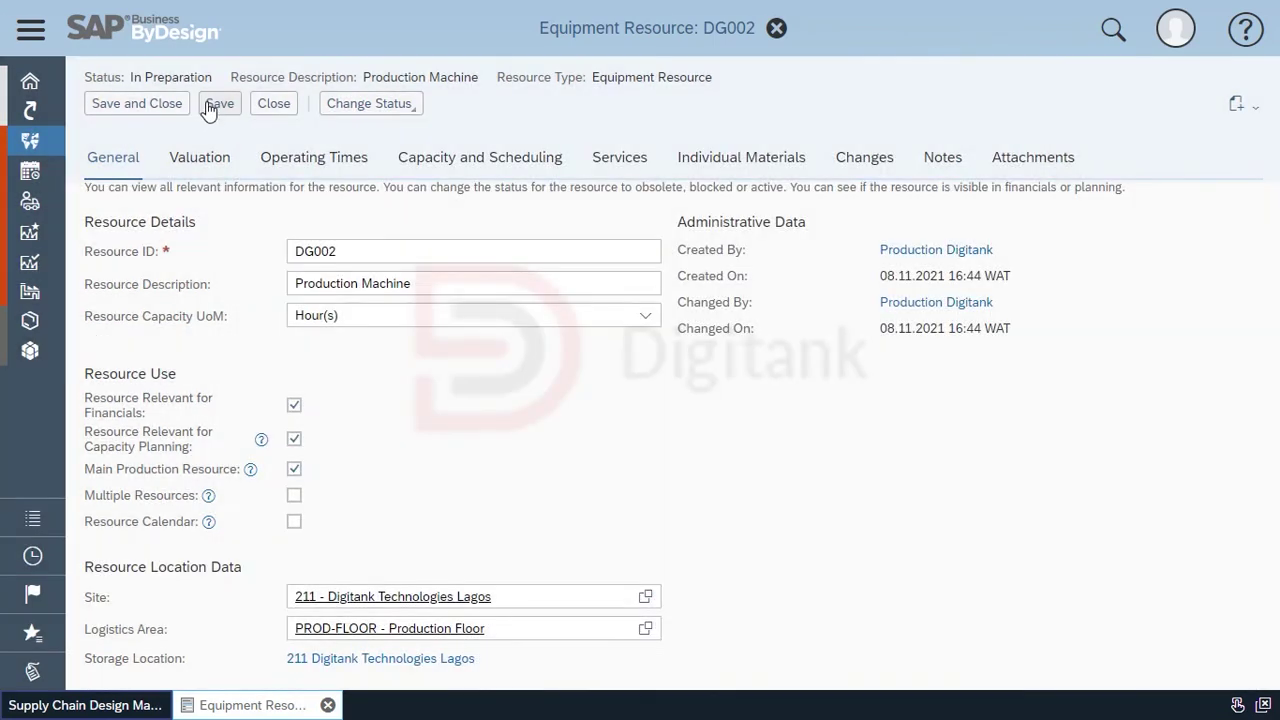
Step: Save the resource and change its status to Active
{"action": "left_click", "coordinate": [211, 116]}
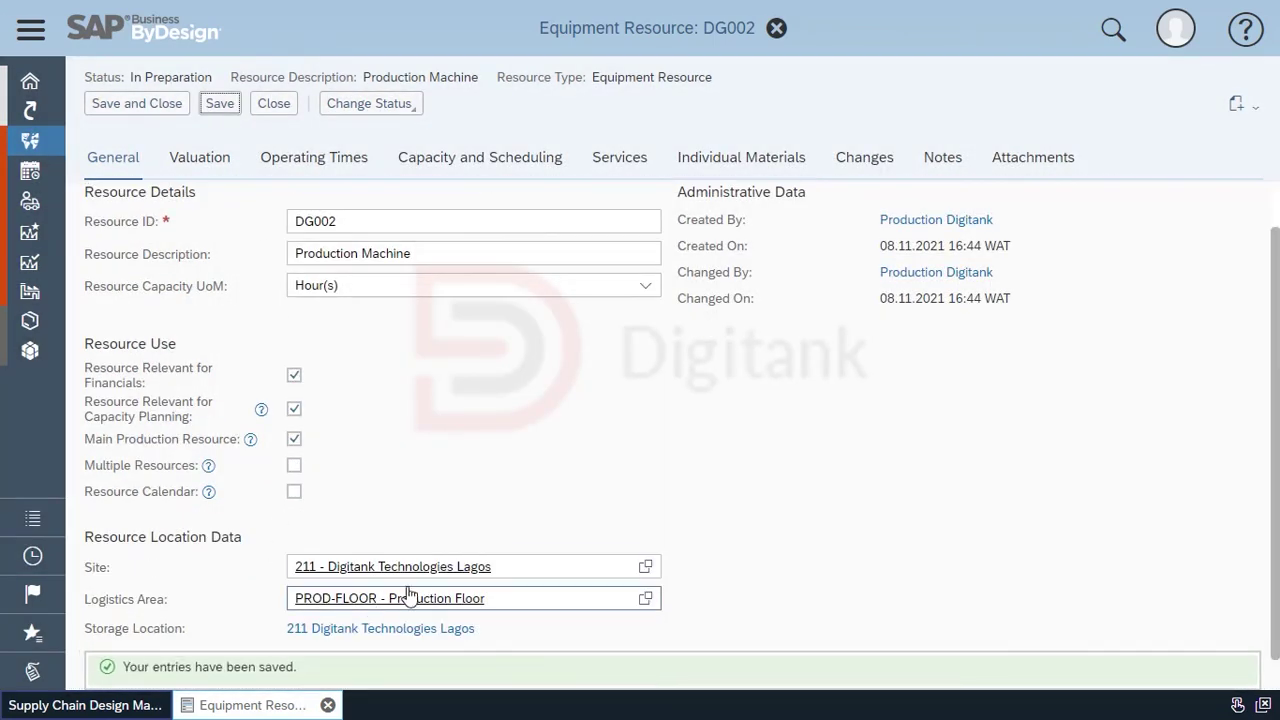
{"action": "left_click", "coordinate": [396, 110]}
{"action": "left_click", "coordinate": [398, 133]}
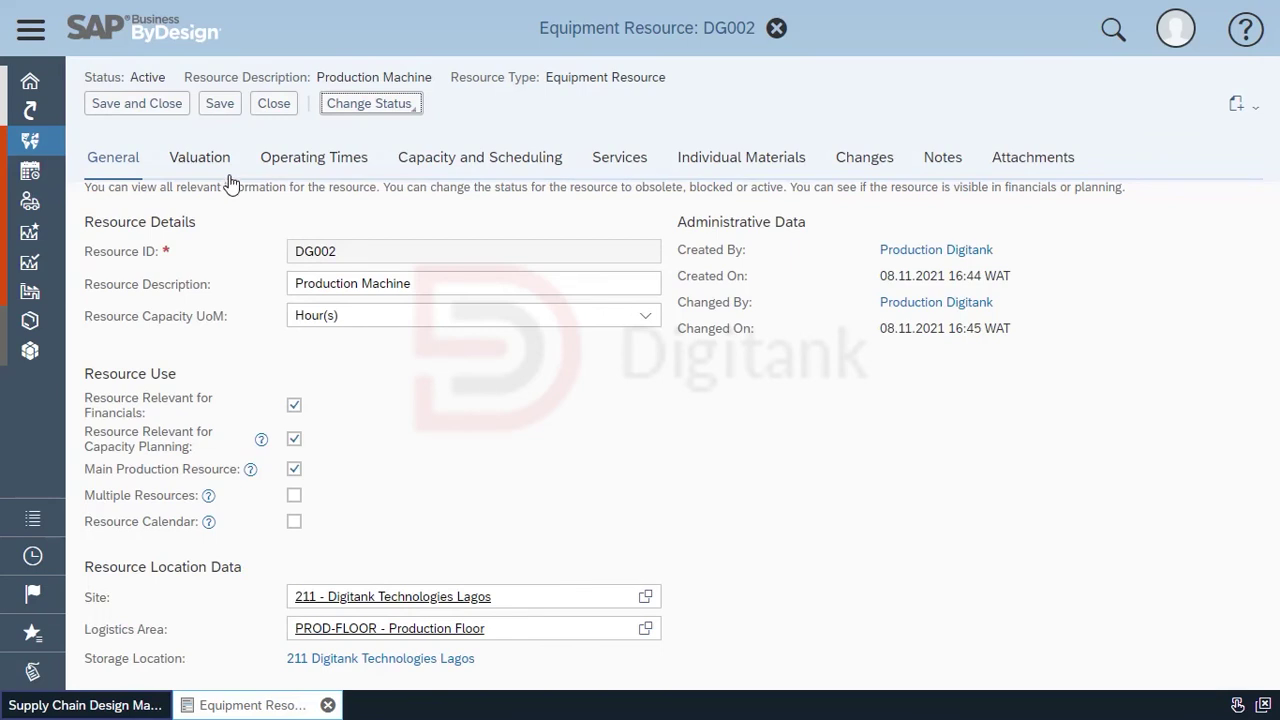
Step: Maintain a cost rate of 2000 Naira per 1 hour for set of books ZNG1, valid from 08.11.2021
{"action": "left_click", "coordinate": [228, 176]}
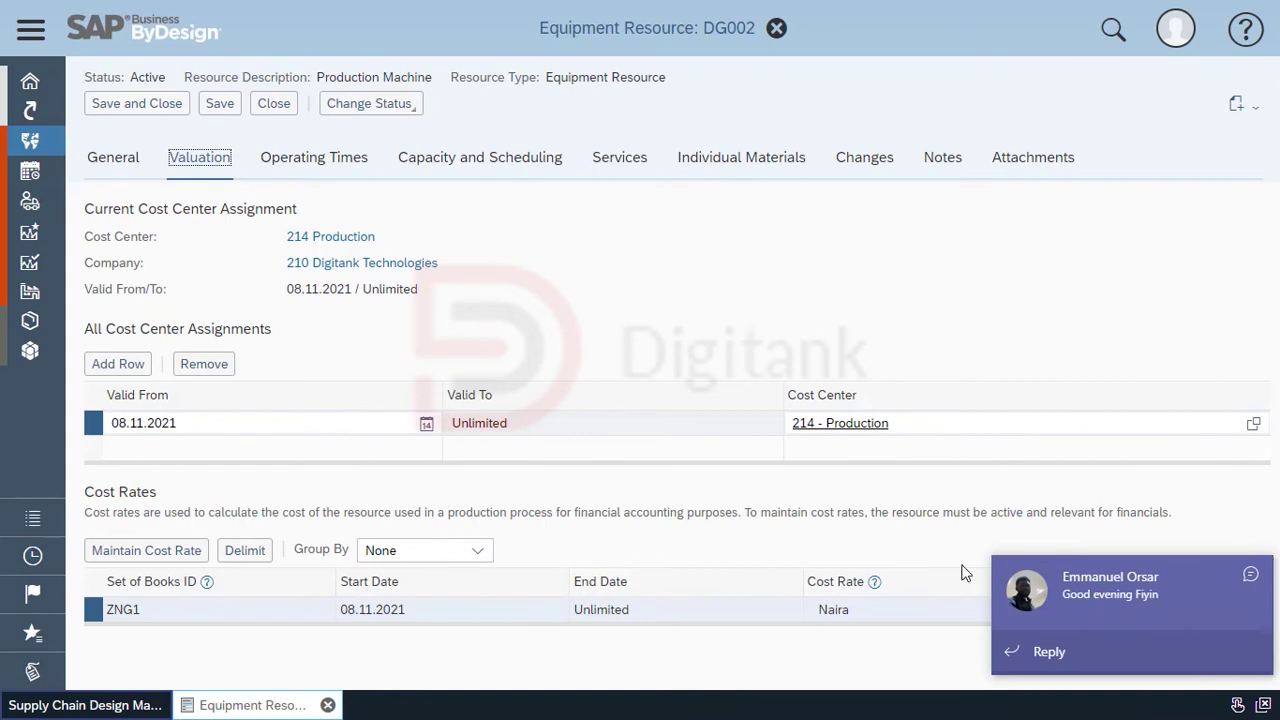
{"action": "left_click", "coordinate": [1250, 575]}
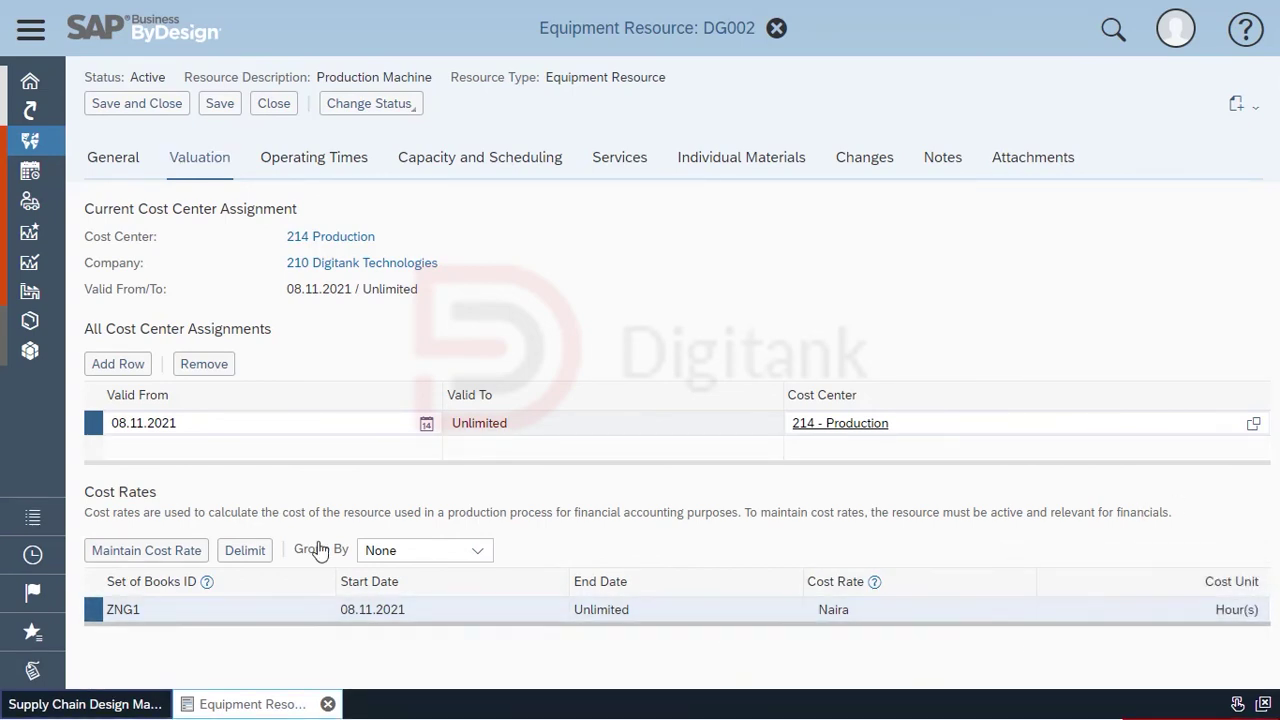
{"action": "left_click", "coordinate": [172, 550]}
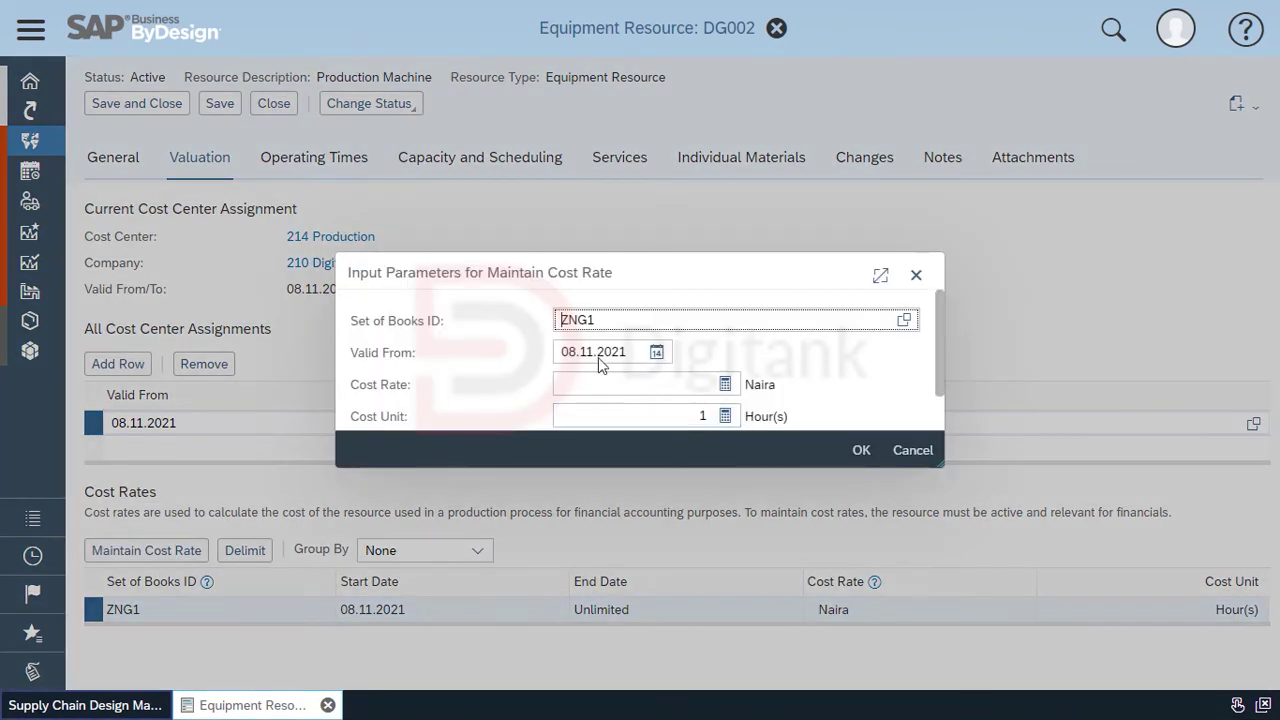
{"action": "left_click", "coordinate": [606, 383]}
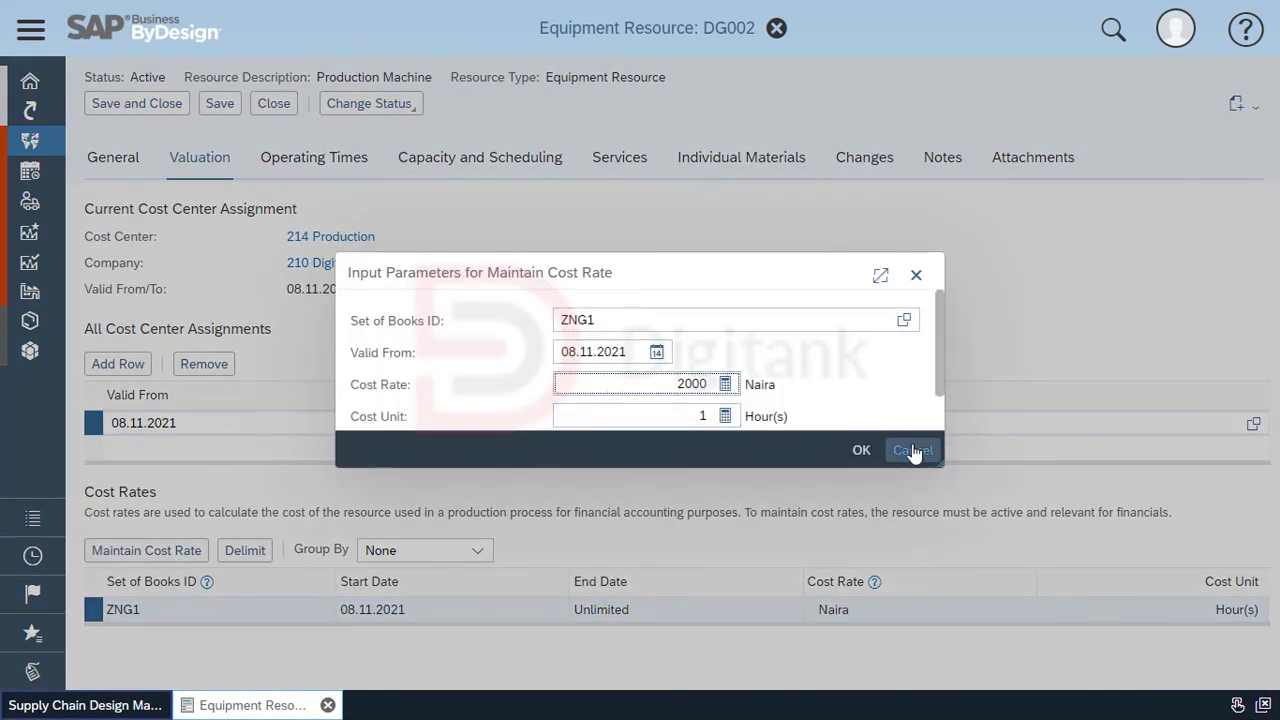
{"action": "left_click", "coordinate": [855, 450]}
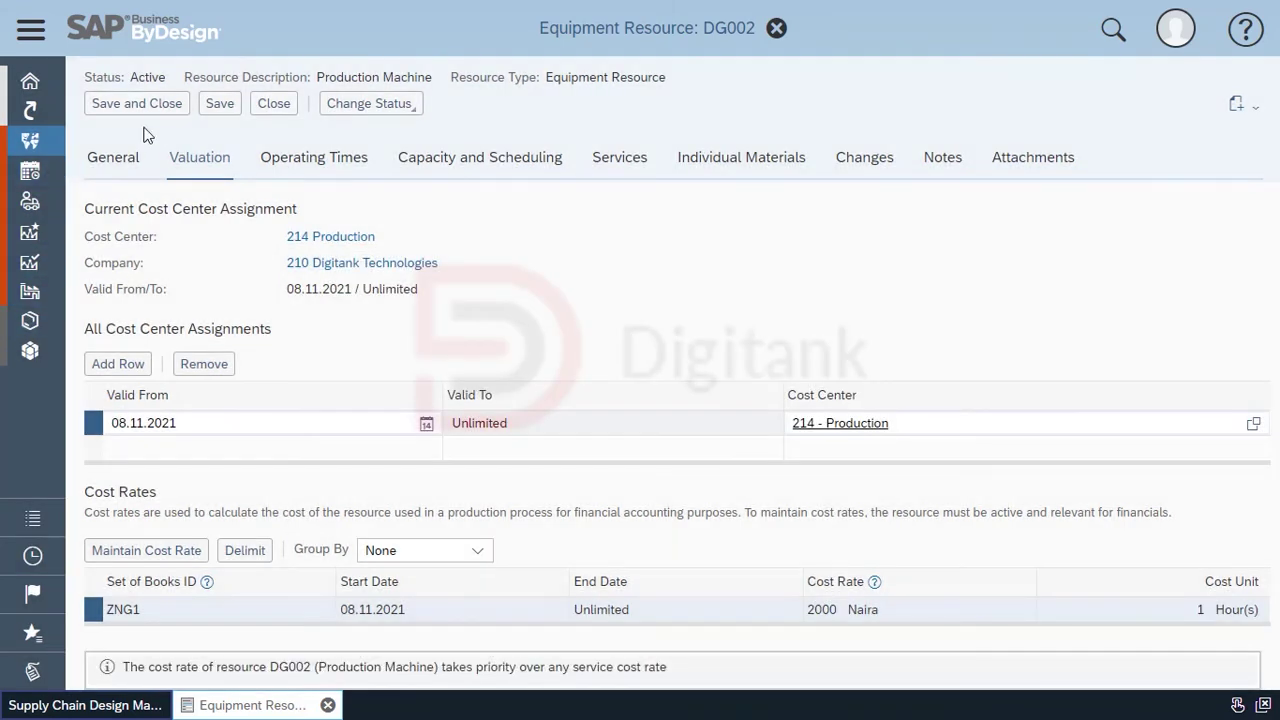
Step: Save and close resource DG002, refresh the resources list and select DG002 to show its details
{"action": "left_click", "coordinate": [166, 110]}
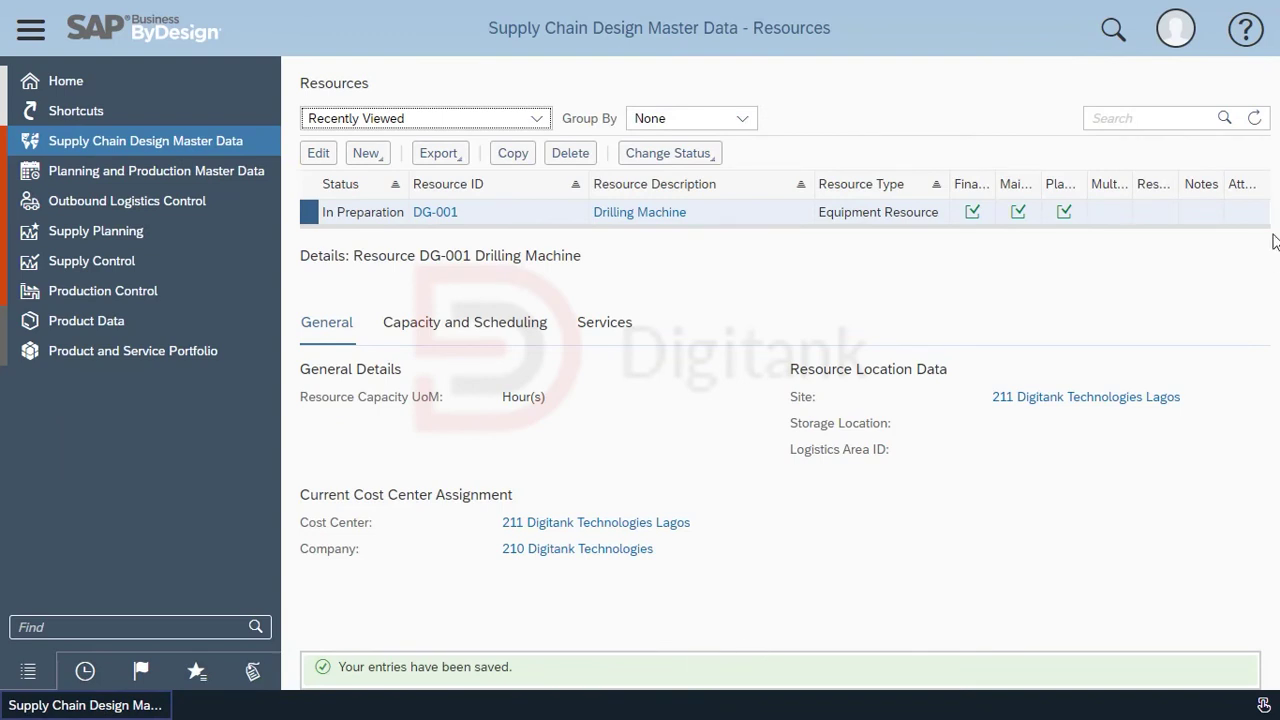
{"action": "left_click", "coordinate": [1224, 118]}
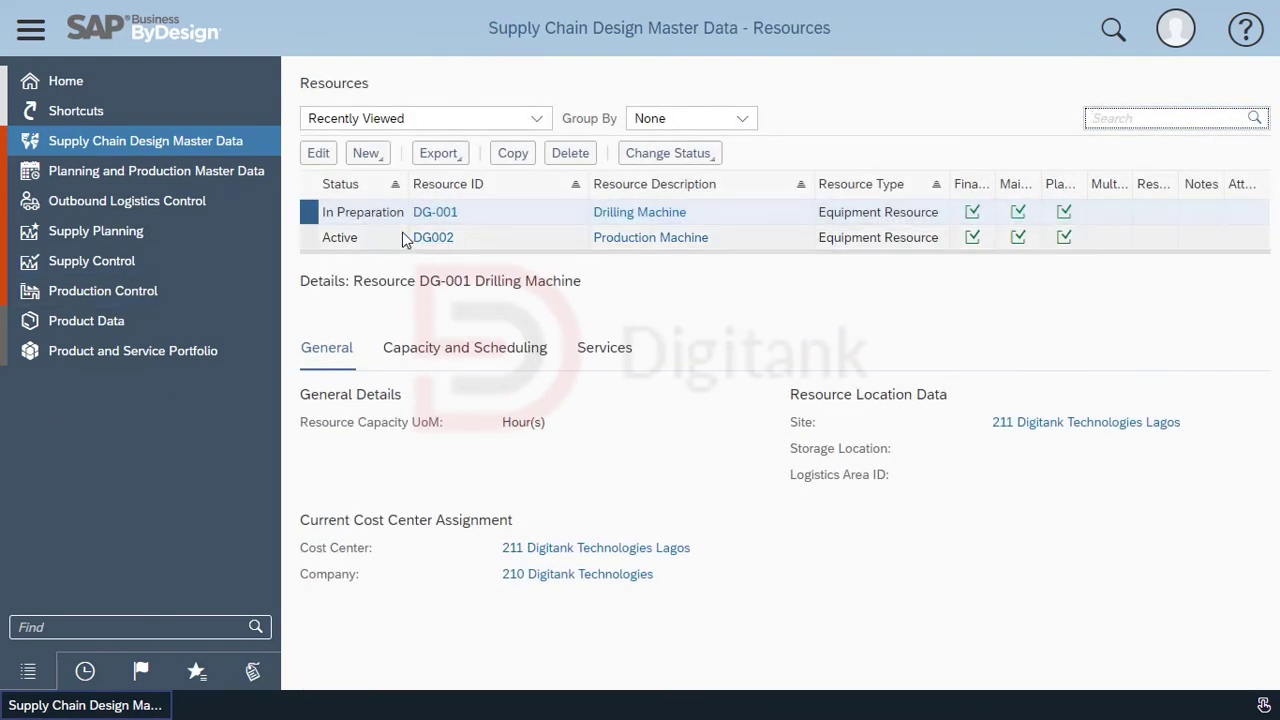
{"action": "left_click", "coordinate": [407, 237]}
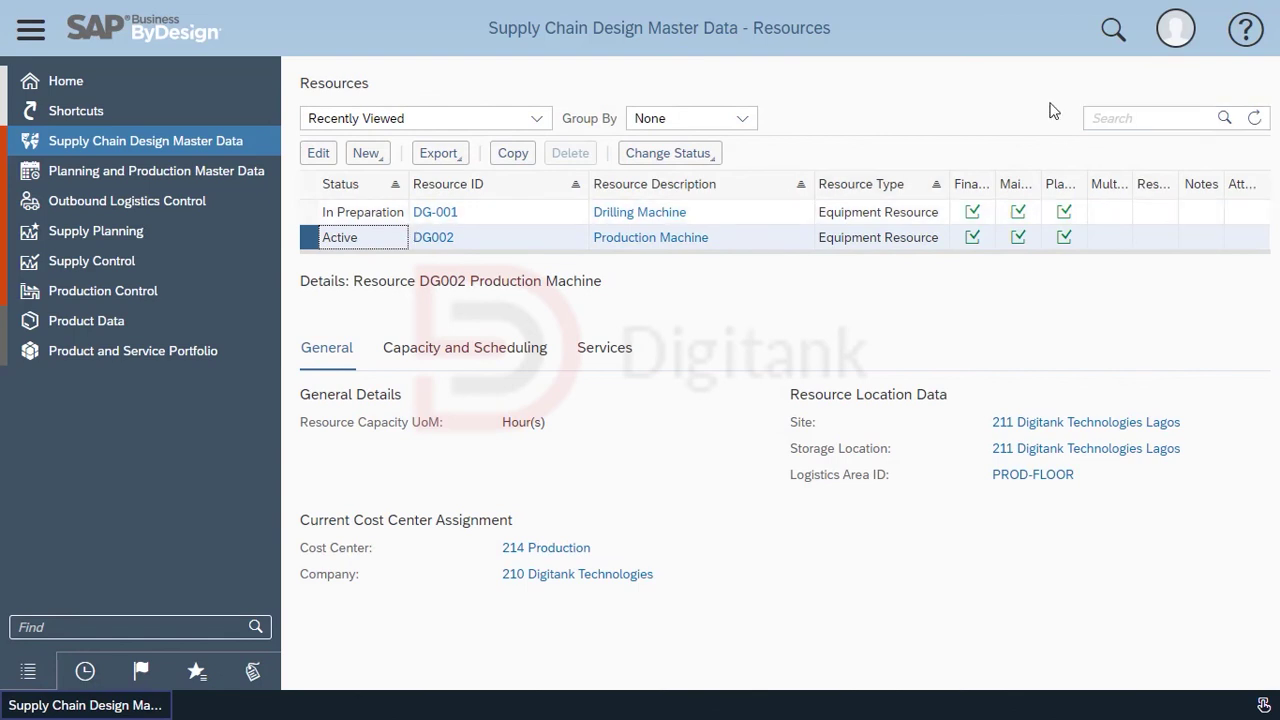